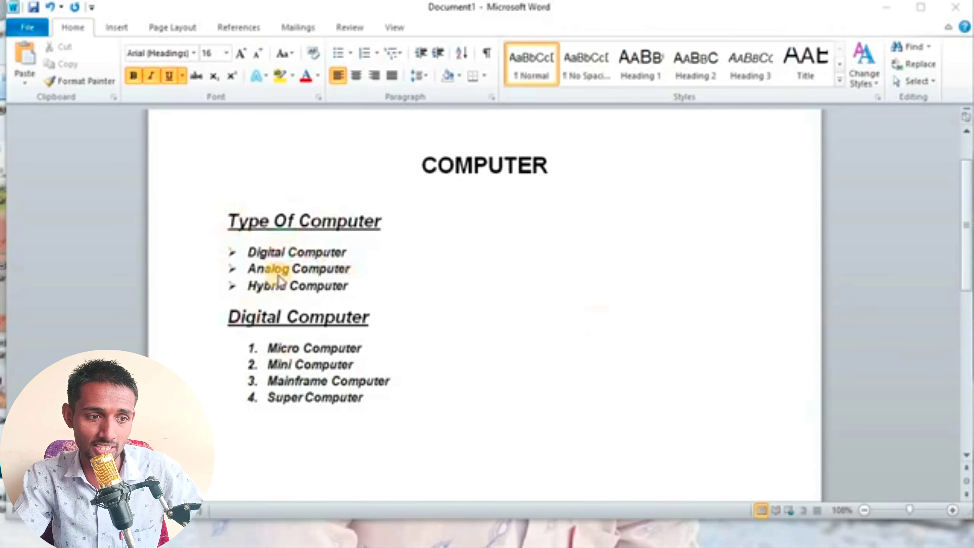
Add the plain heading "Type Of Computer" below the numbered Digital Computer list and start a new line under it.
scroll(361, 339, down, 3)
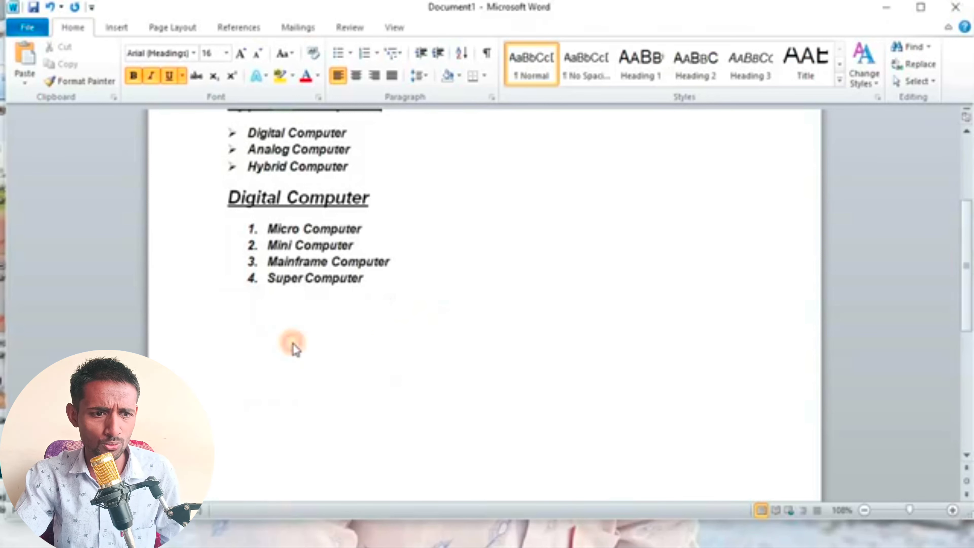
scroll(360, 342, up, 4)
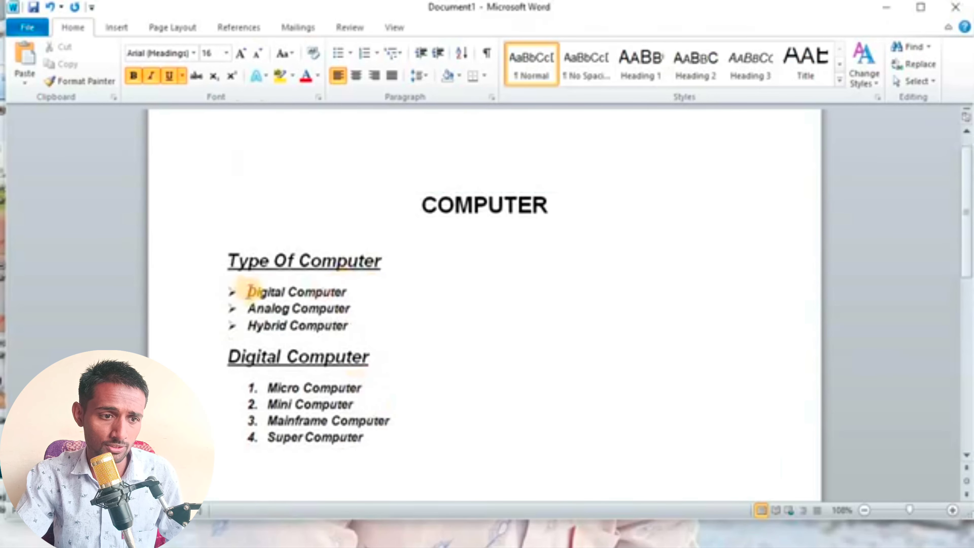
click(358, 329)
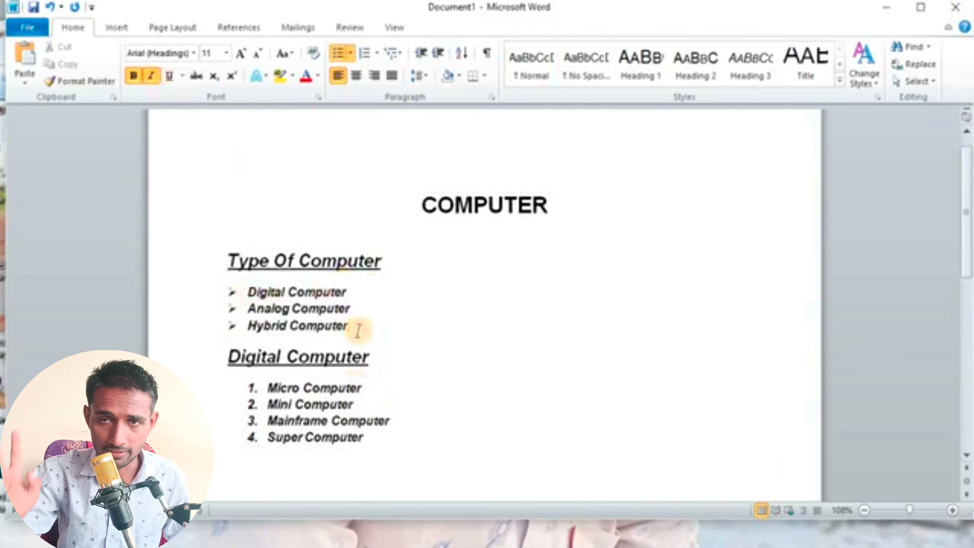
scroll(380, 392, down, 3)
click(248, 376)
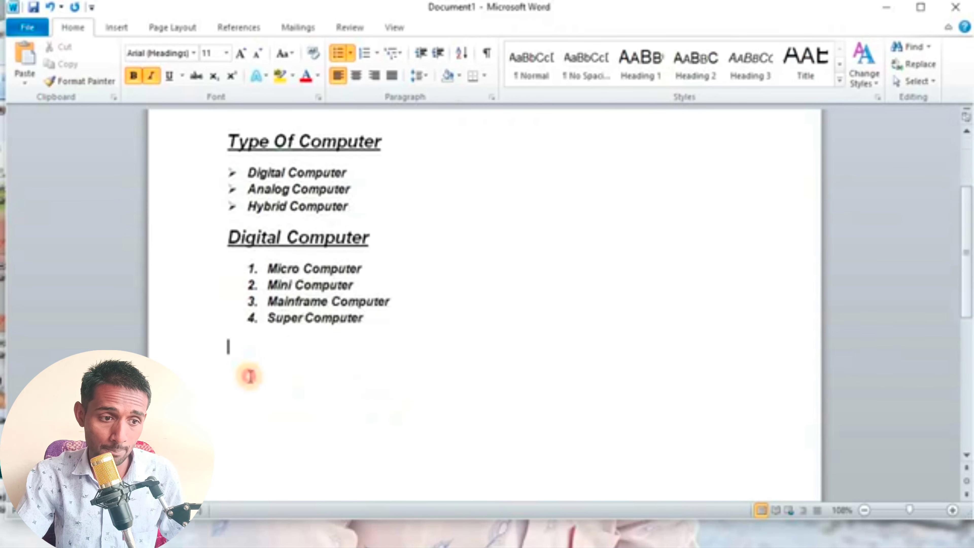
text(T)
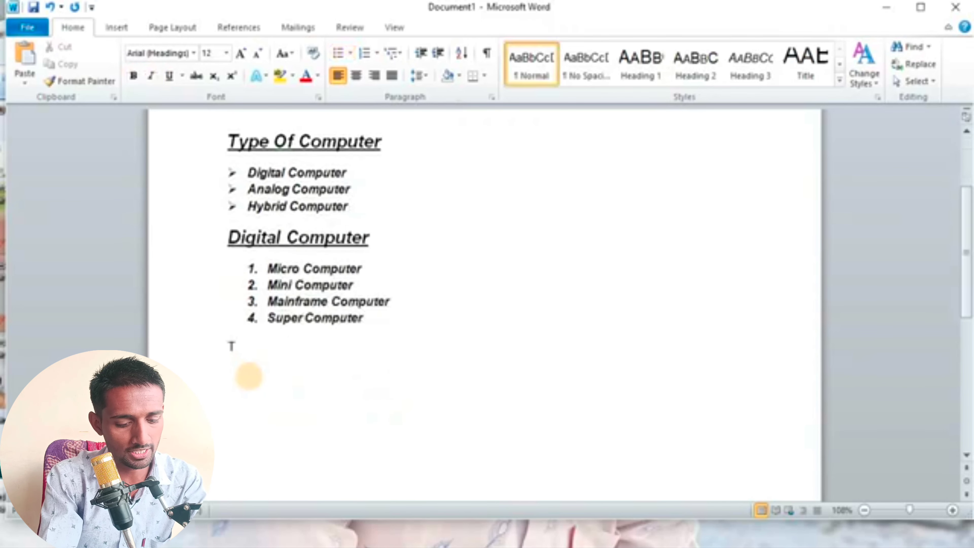
text(ype )
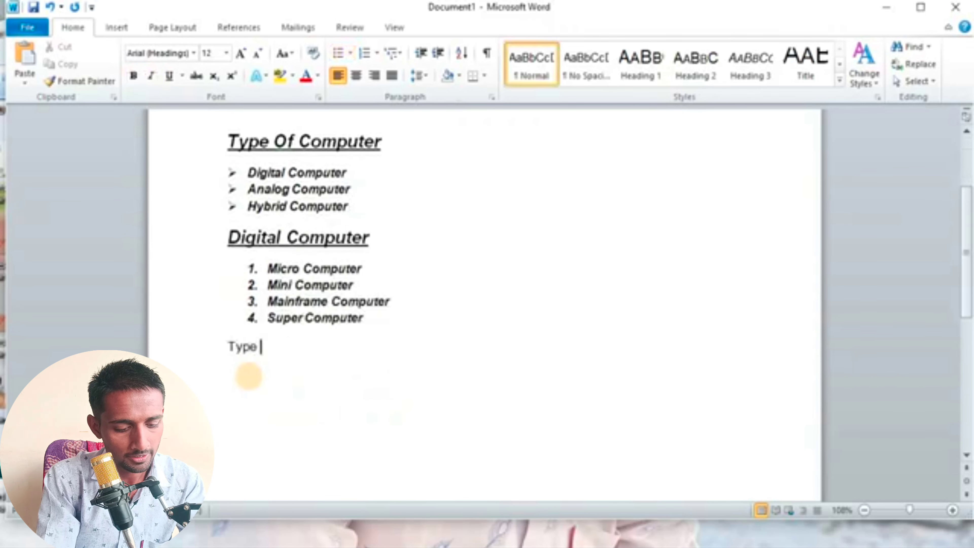
text(Of Com)
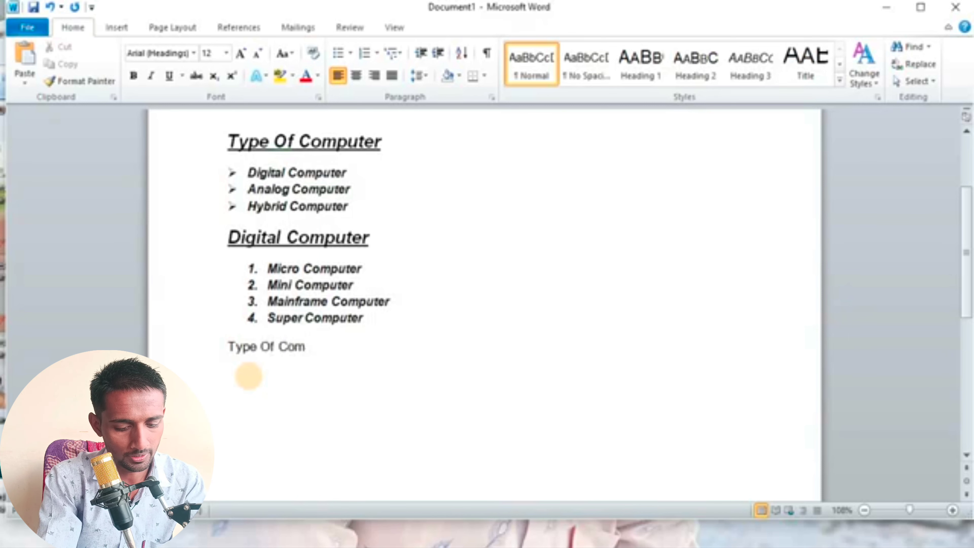
text(pue)
key(BackSpace)
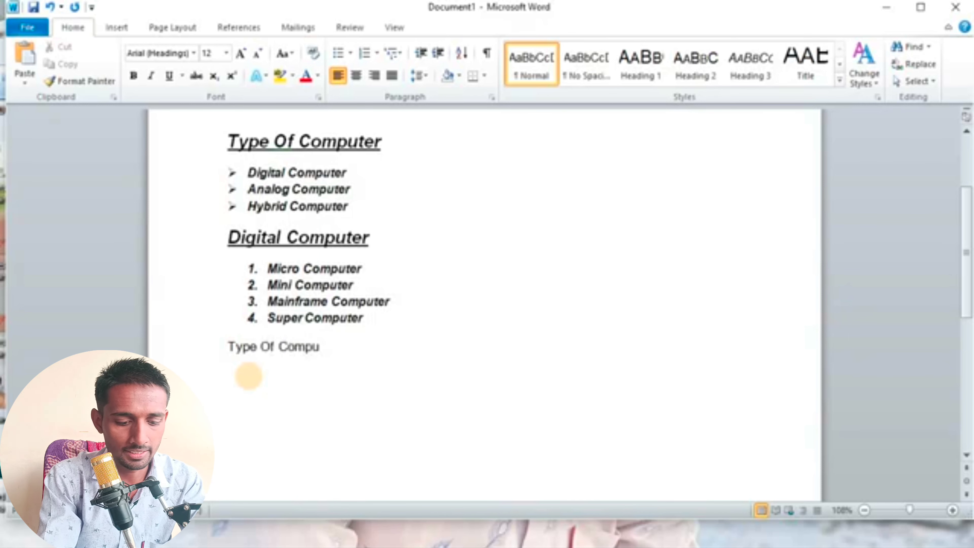
text(ter)
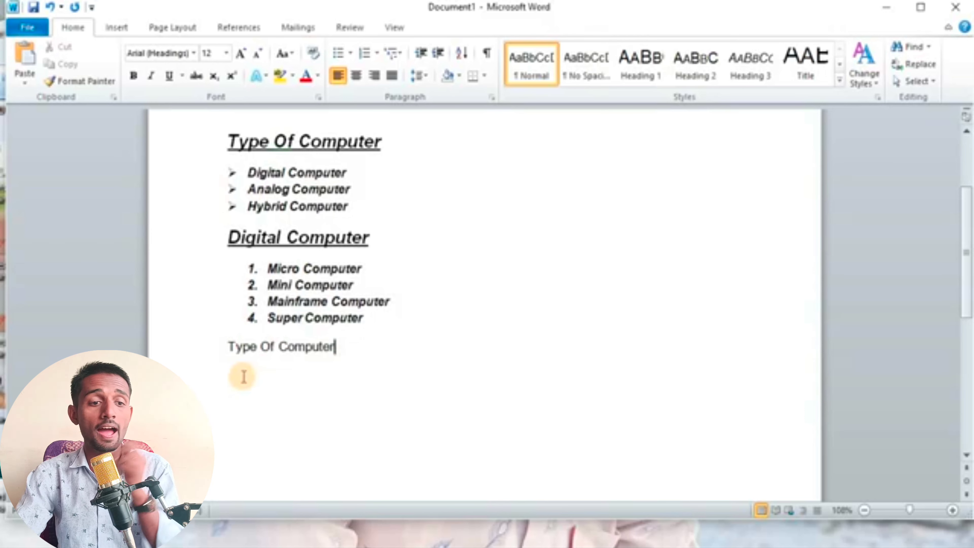
key(Return)
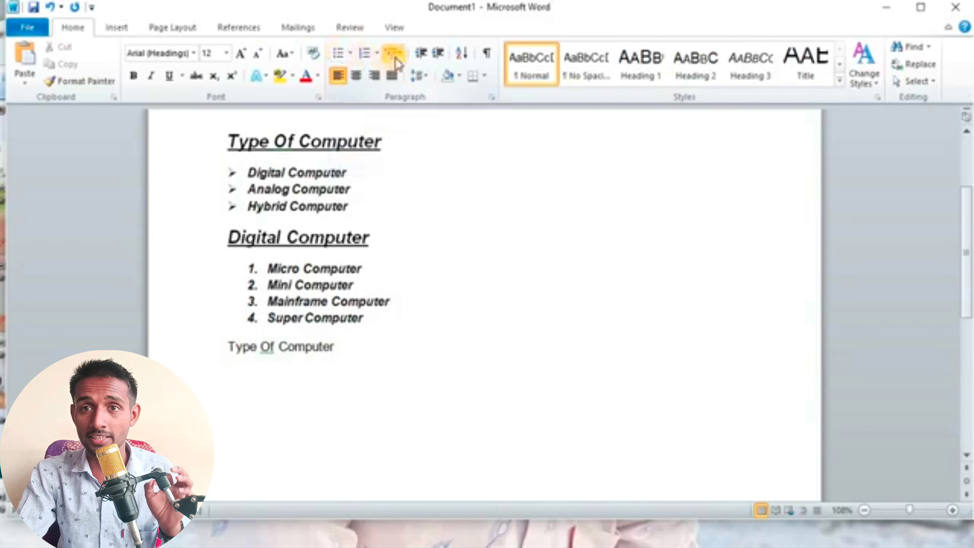
Create a checkmark-bulleted list under the new heading with the items Digital, Analog and Hybrid.
click(352, 54)
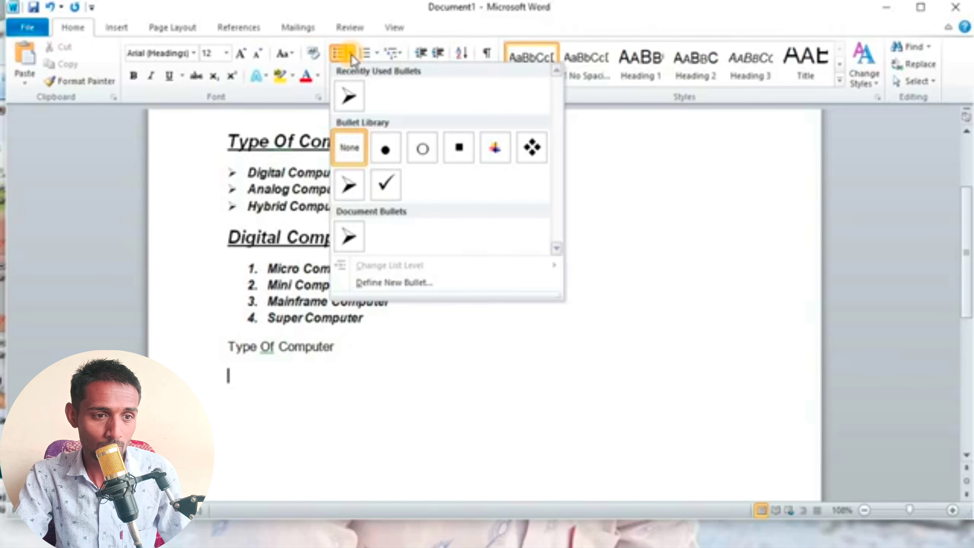
click(388, 187)
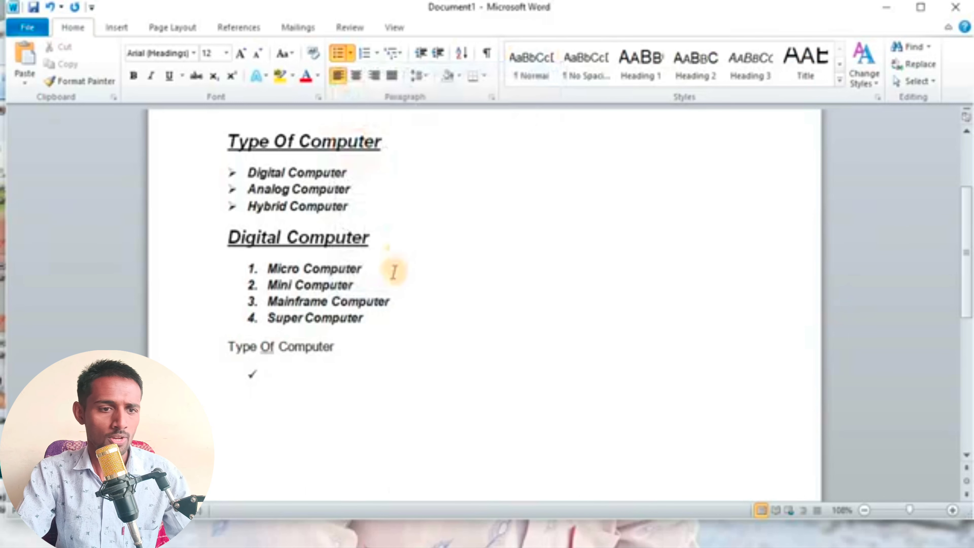
text(Di)
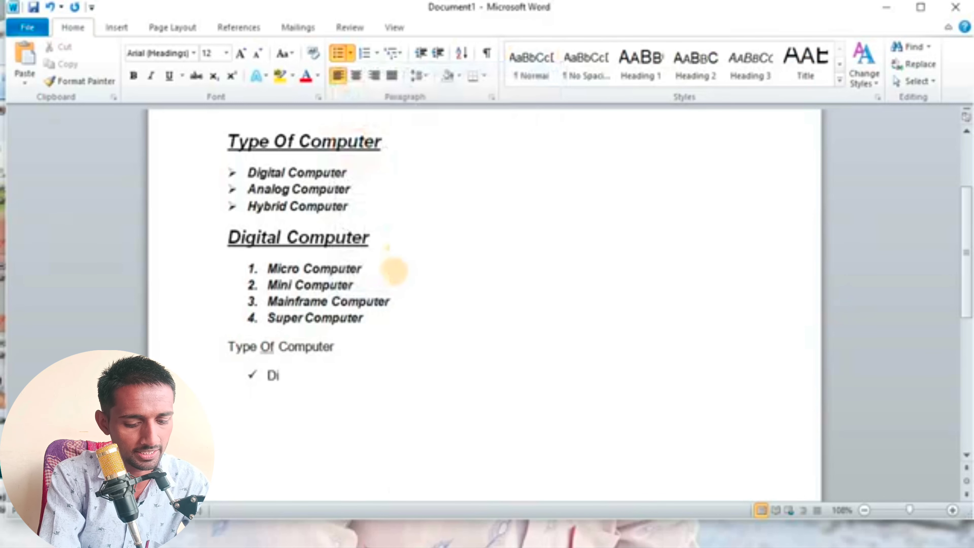
text(gital)
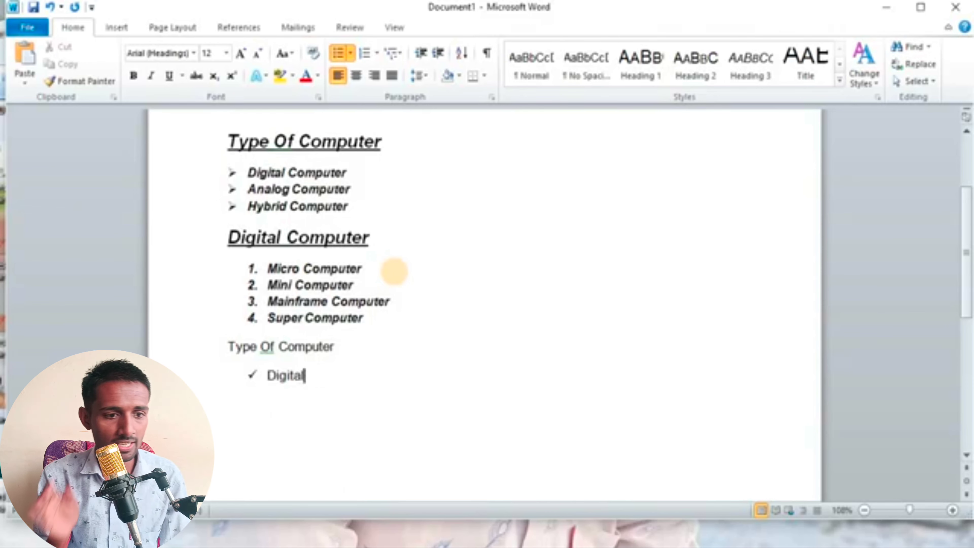
key(Return)
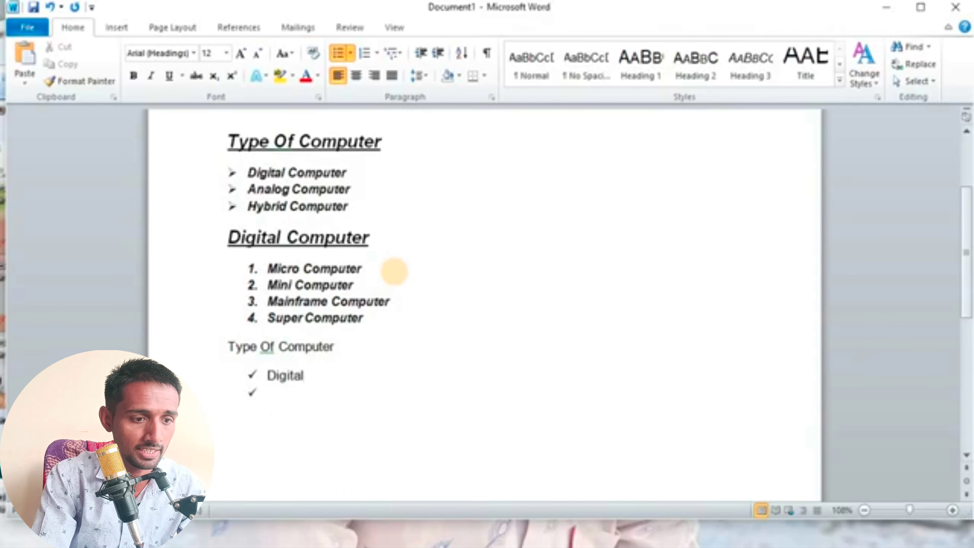
text(Analog)
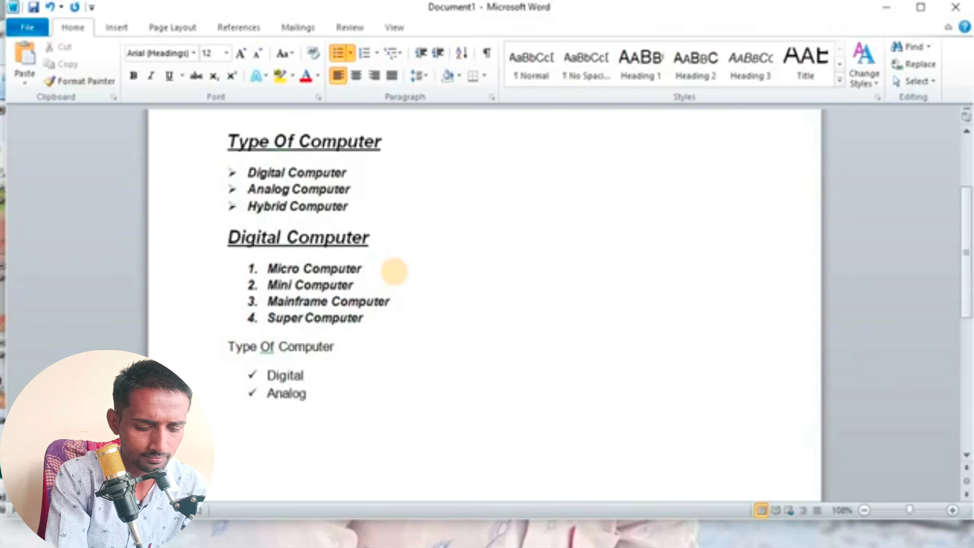
key(Return)
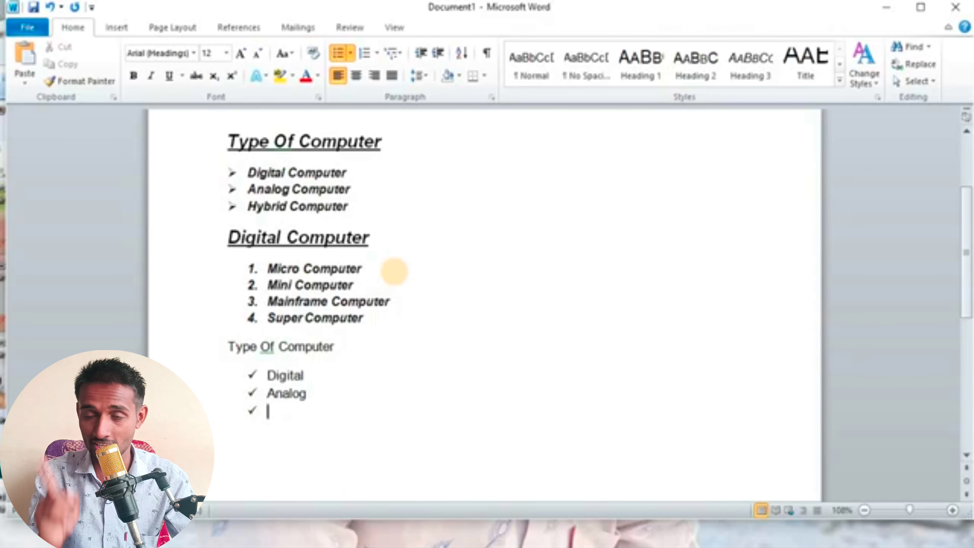
text(Hybrid)
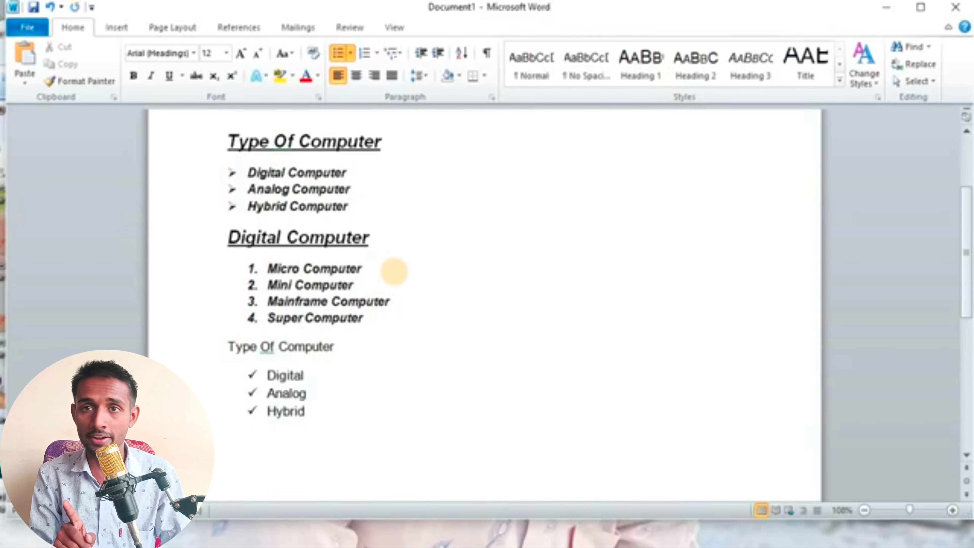
key(Return)
key(Return)
key(Return)
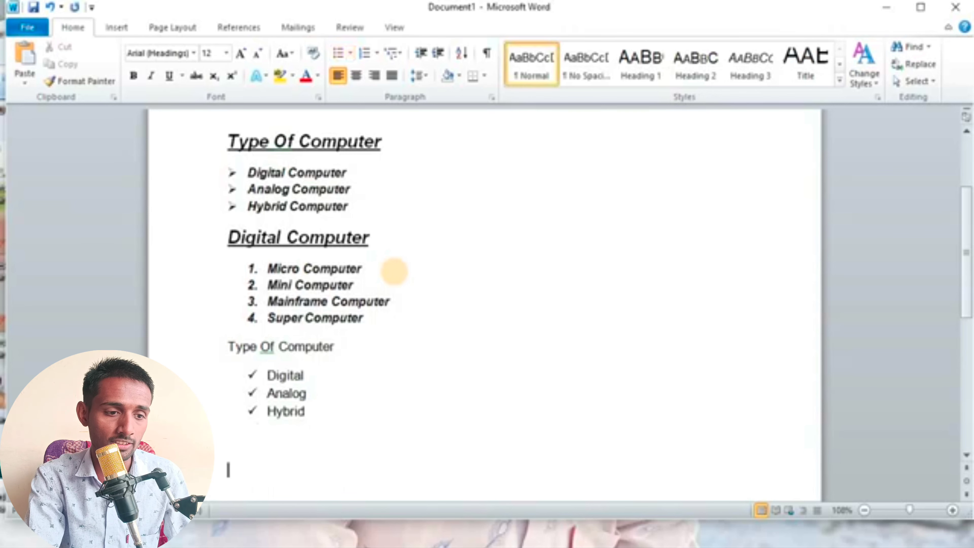
key(BackSpace)
key(BackSpace)
key(BackSpace)
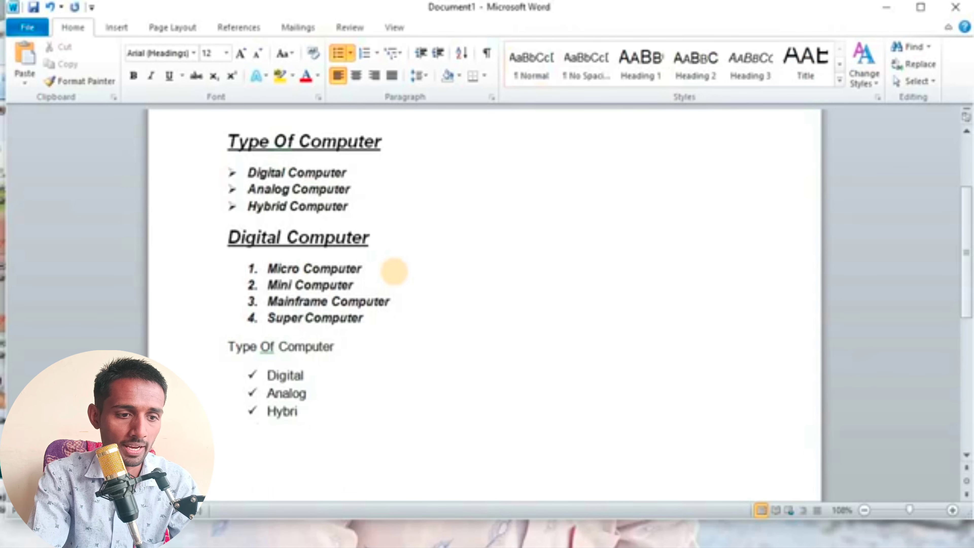
text(d)
Extend the checkmark list with the filler items Hghh, Fdhfd, Fhfdh and Fdhfd, and end the list.
key(Return)
text(hghh)
key(Return)
text(fdhfd)
key(Return)
text(fhfdh)
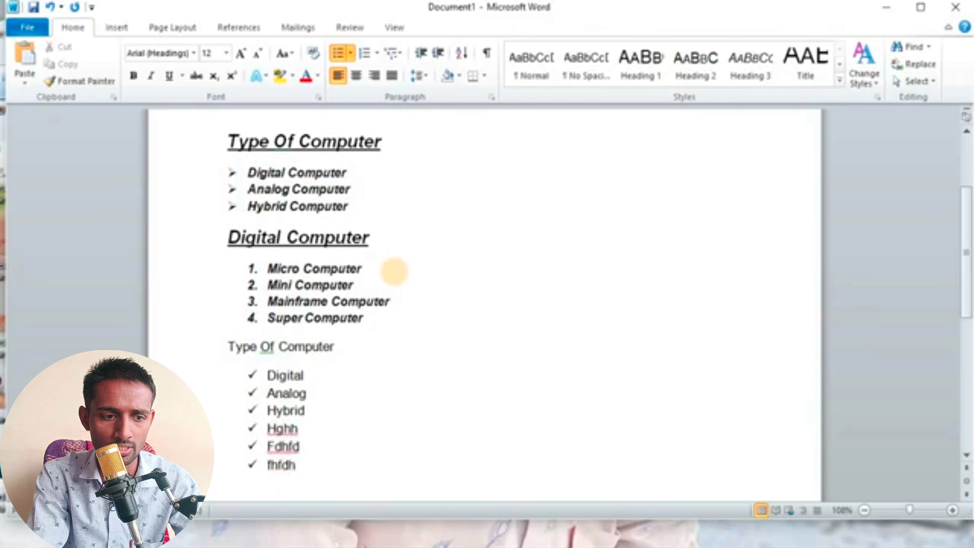
key(Return)
text(fdhfd)
key(Return)
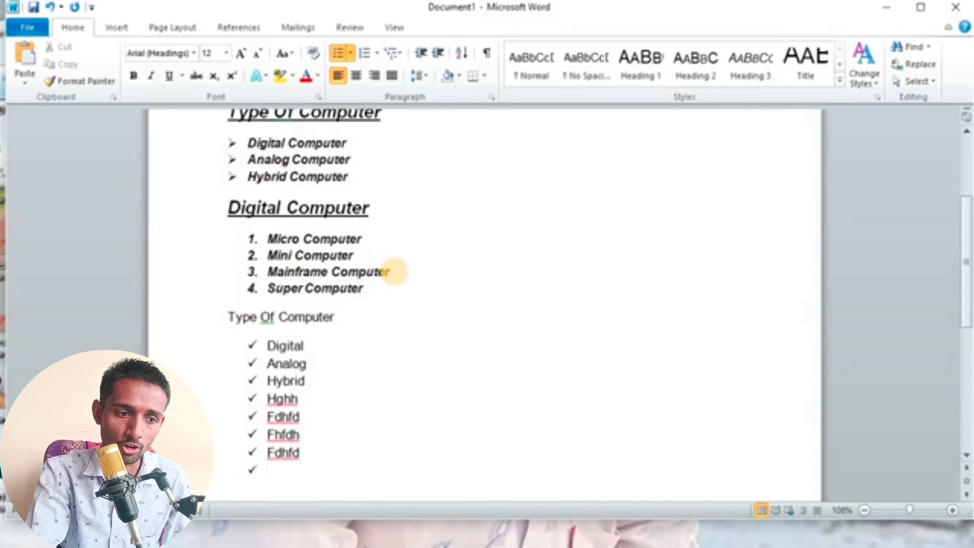
key(Return)
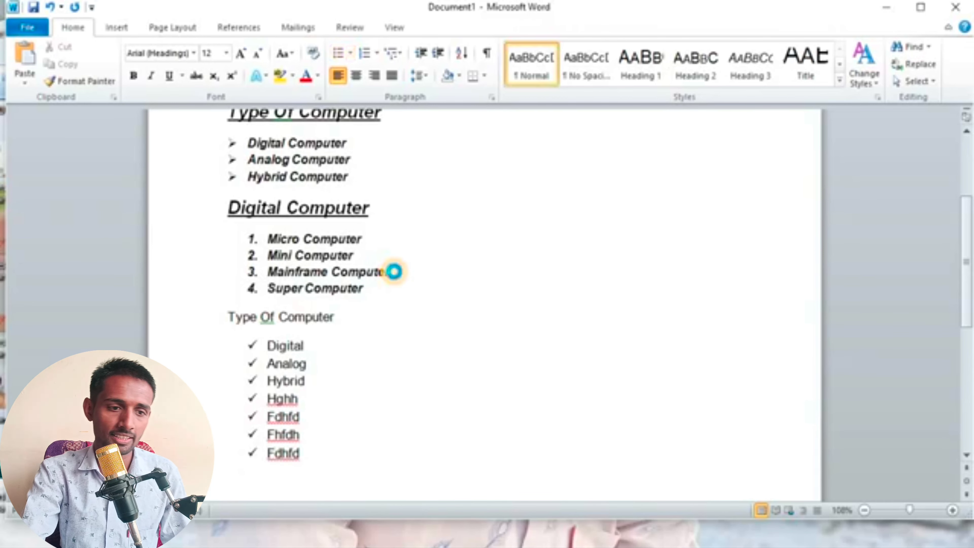
key(ctrl+s)
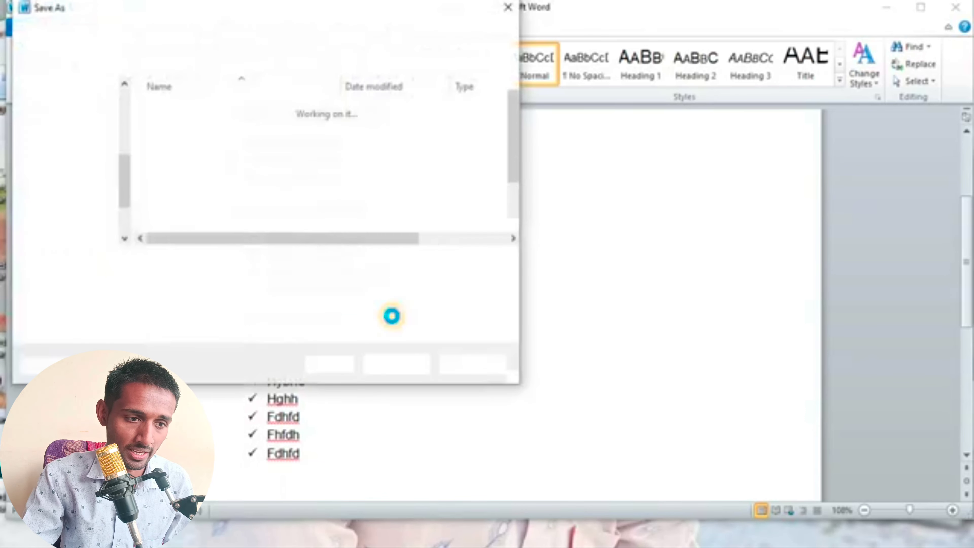
click(508, 6)
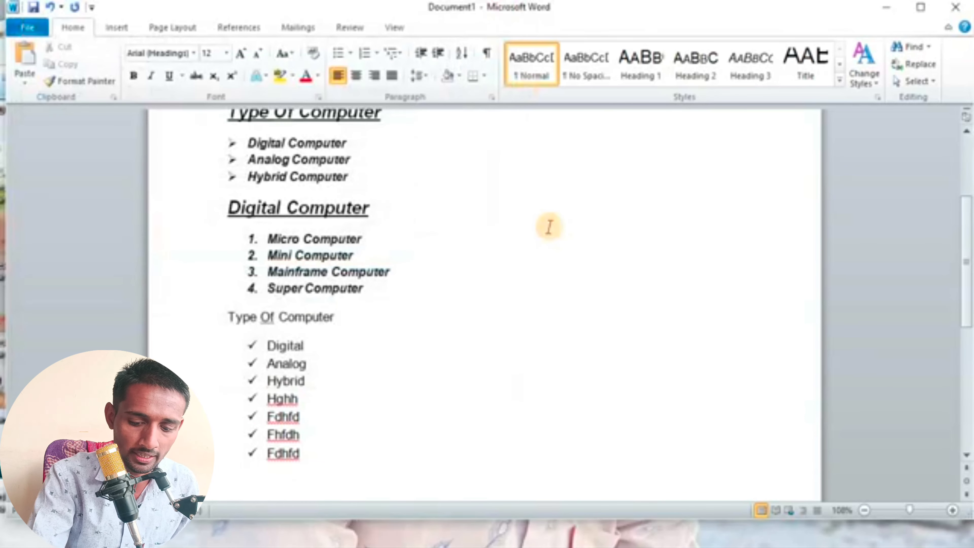
key(Return)
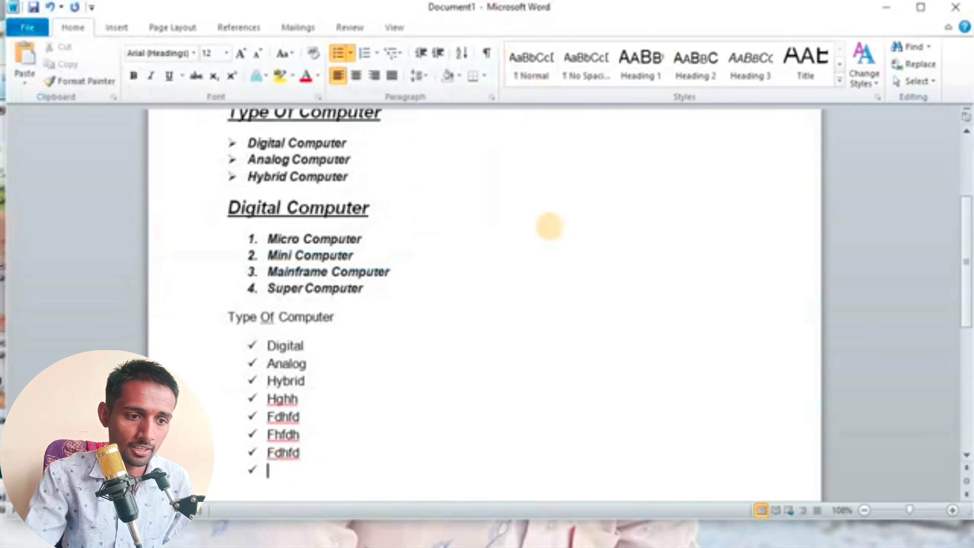
click(351, 57)
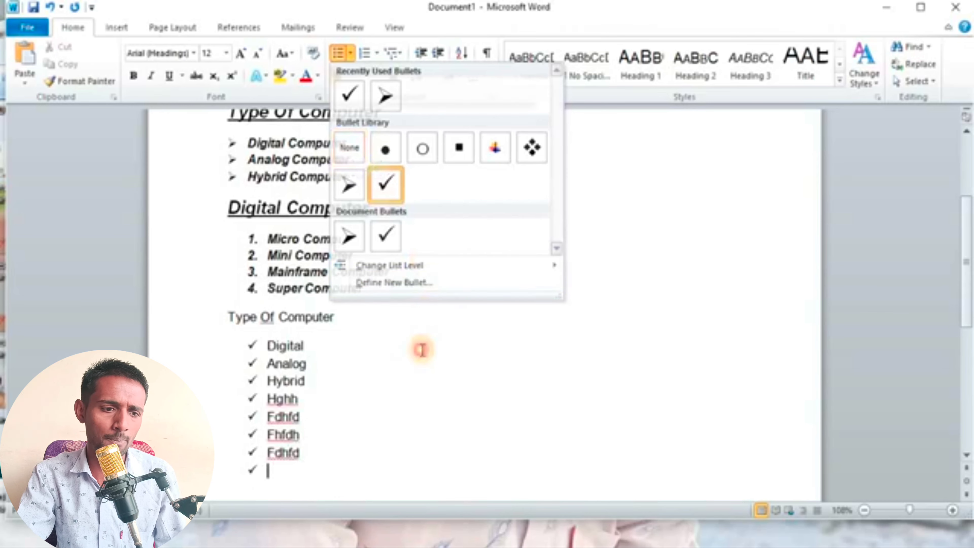
key(Escape)
key(Return)
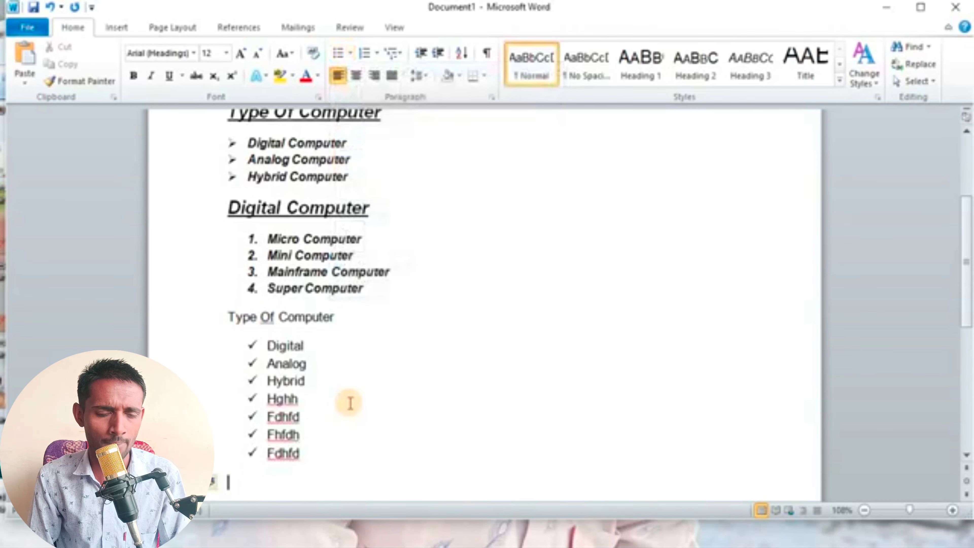
Start a 1. 2. 3. numbered sub-list under the first Digital Computer bullet and paste Micro Computer, Mini Computer, Mainframe Computer and Super Computer there.
scroll(326, 325, up, 1)
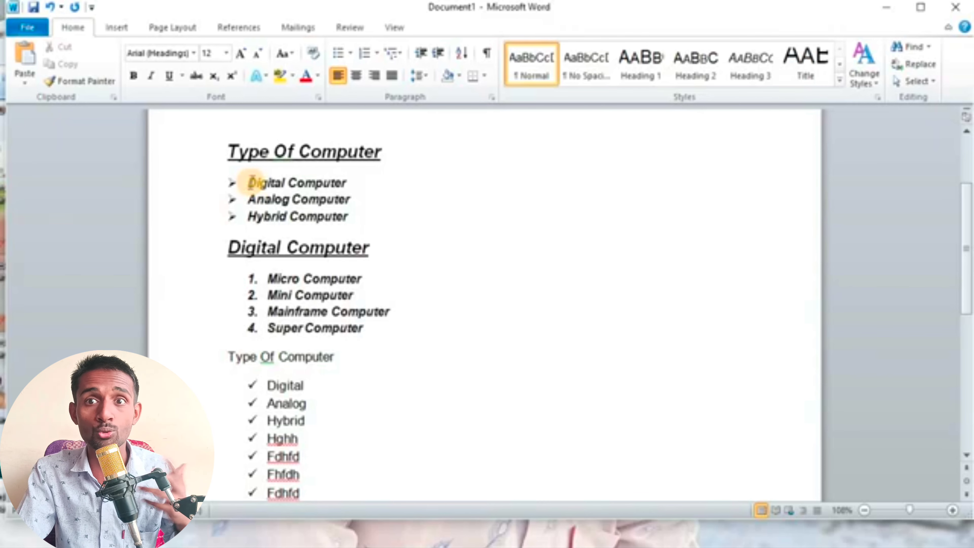
click(348, 183)
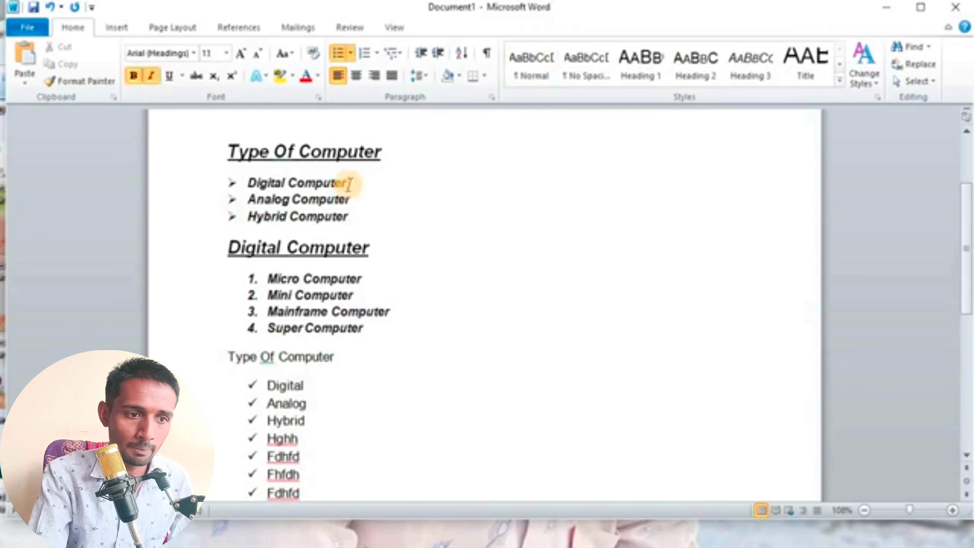
key(Return)
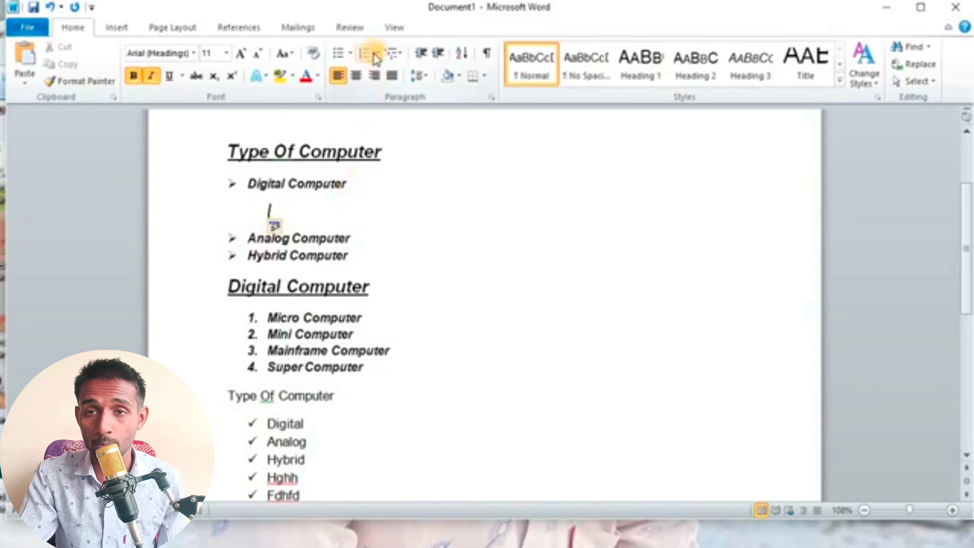
click(350, 53)
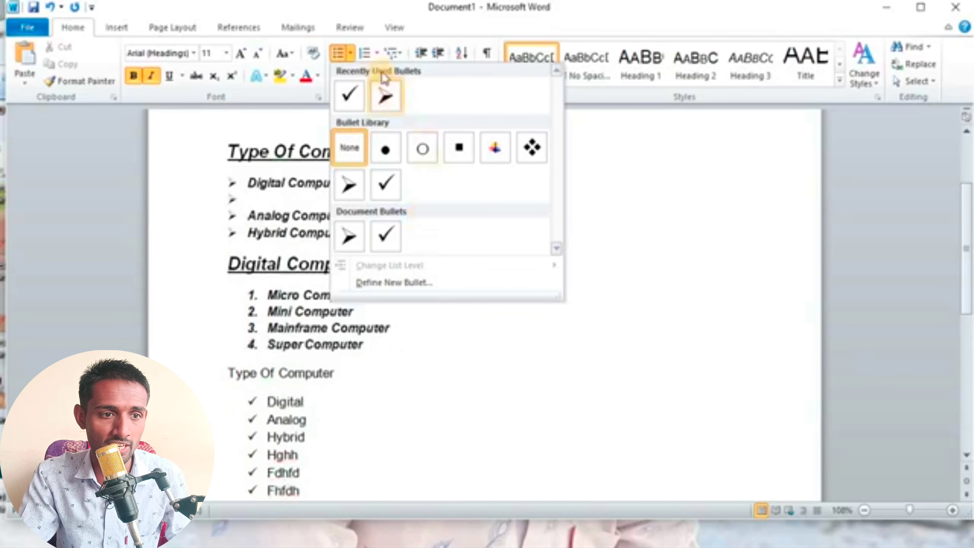
click(378, 55)
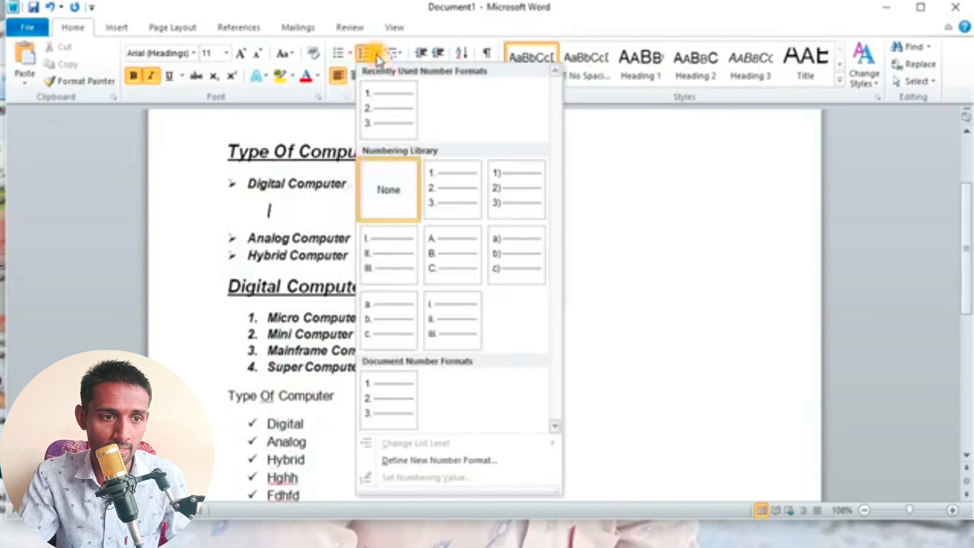
click(377, 104)
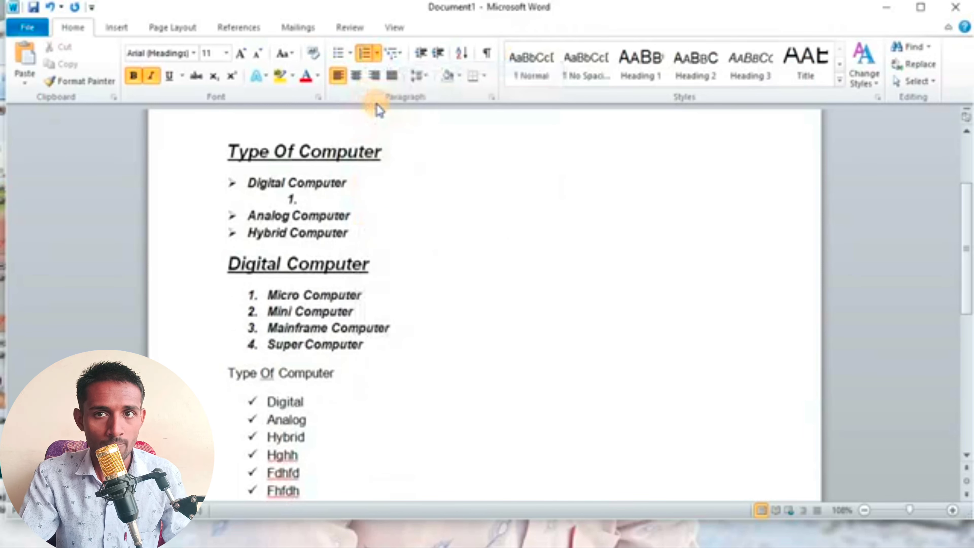
text(Micro Computer Mini Computer Mainframe Computer Super Computer)
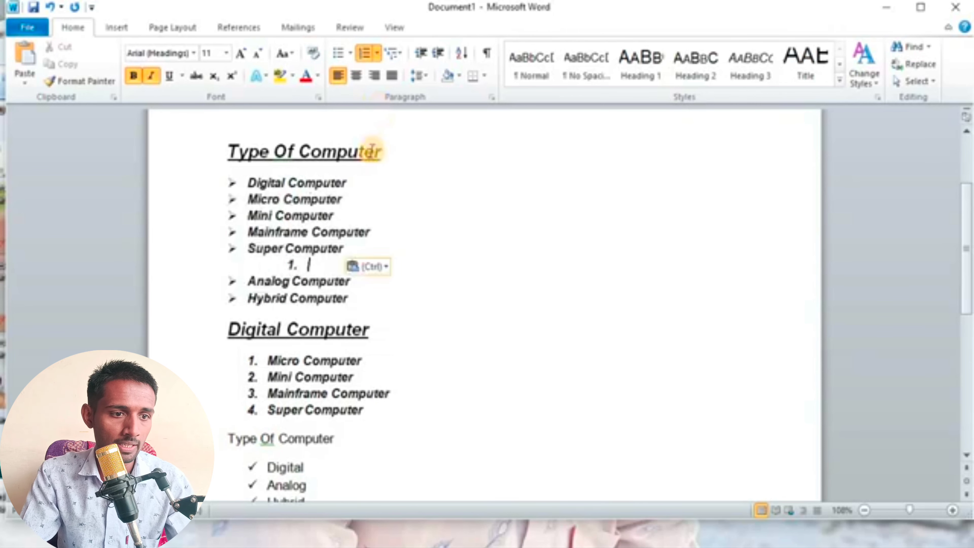
Undo the paste, fill the numbered sub-list under Digital Computer with Micro, Mini, Mainframe and Super, and end the list.
key(ctrl+z)
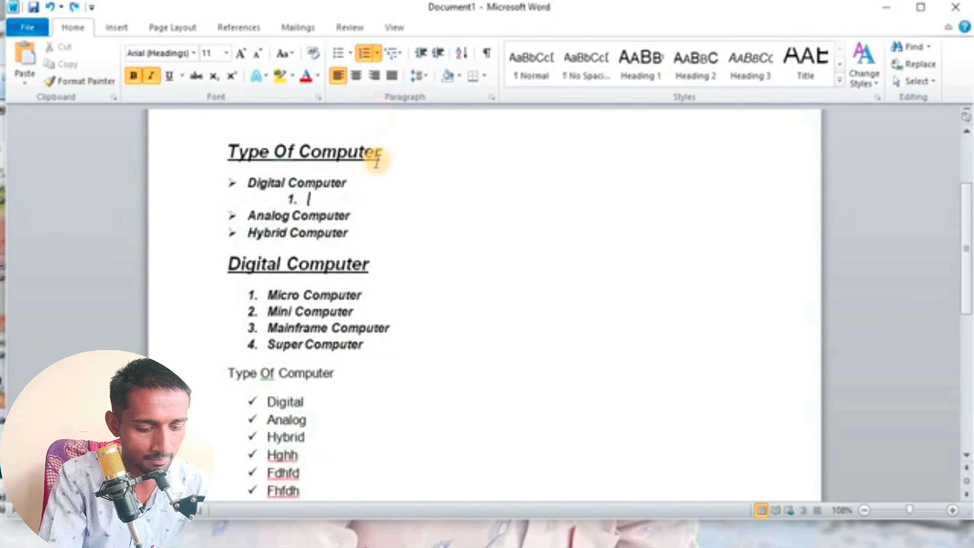
text(Micro)
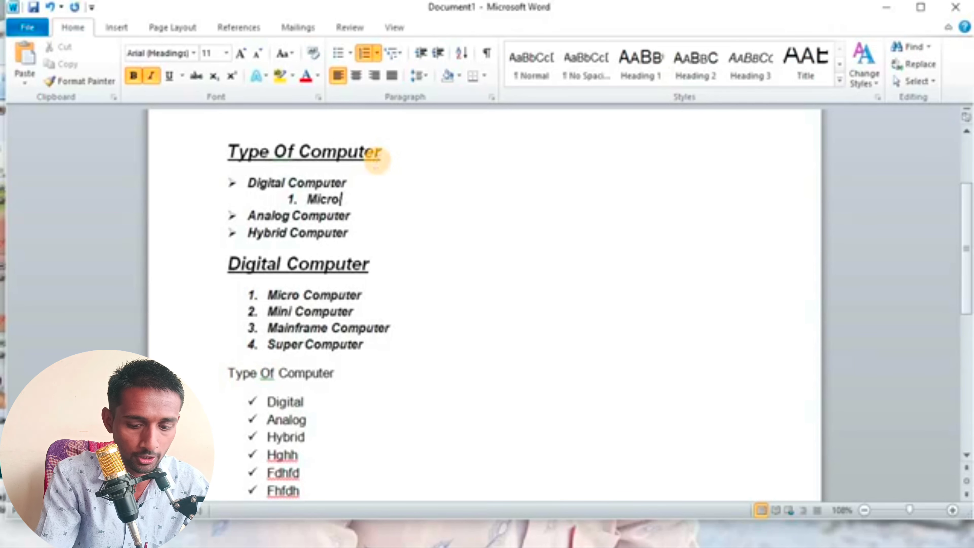
key(Return)
text(Mini)
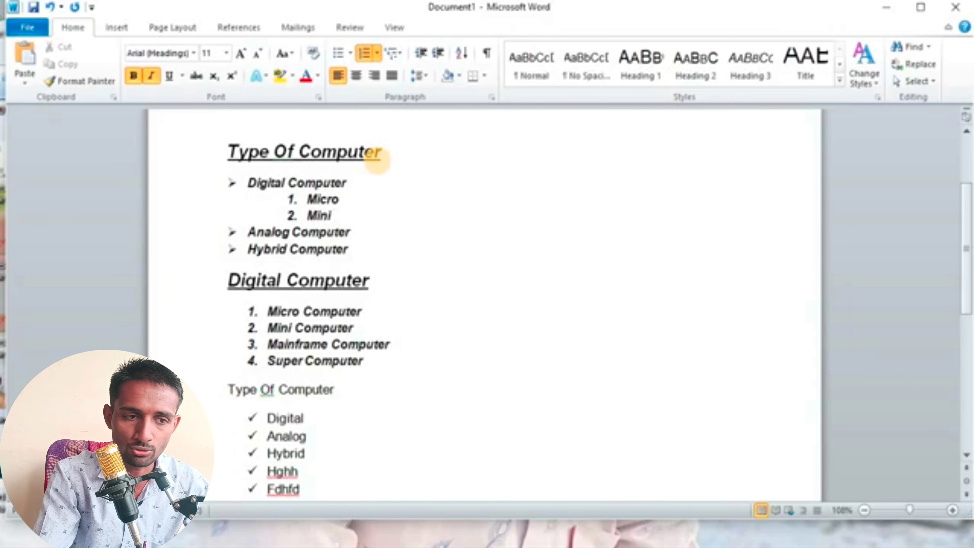
key(Return)
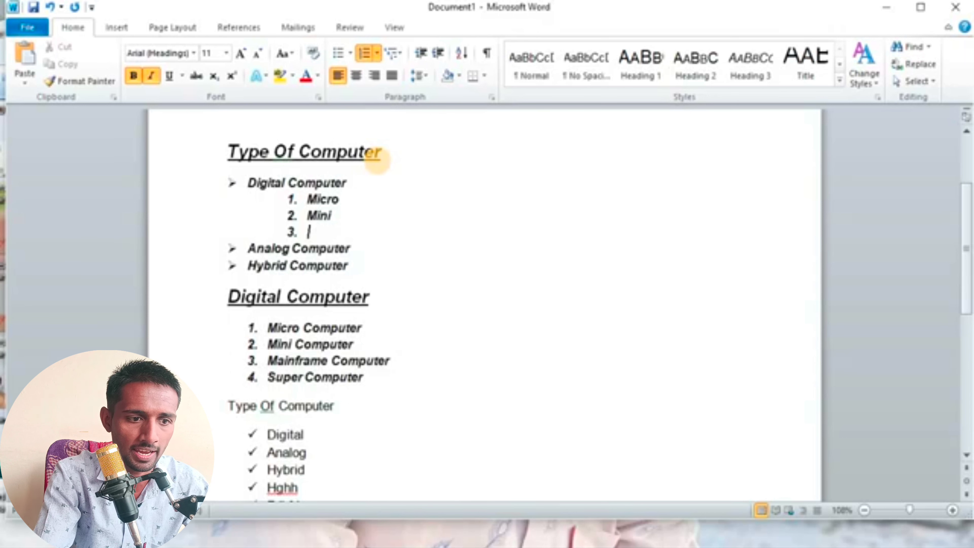
text(M)
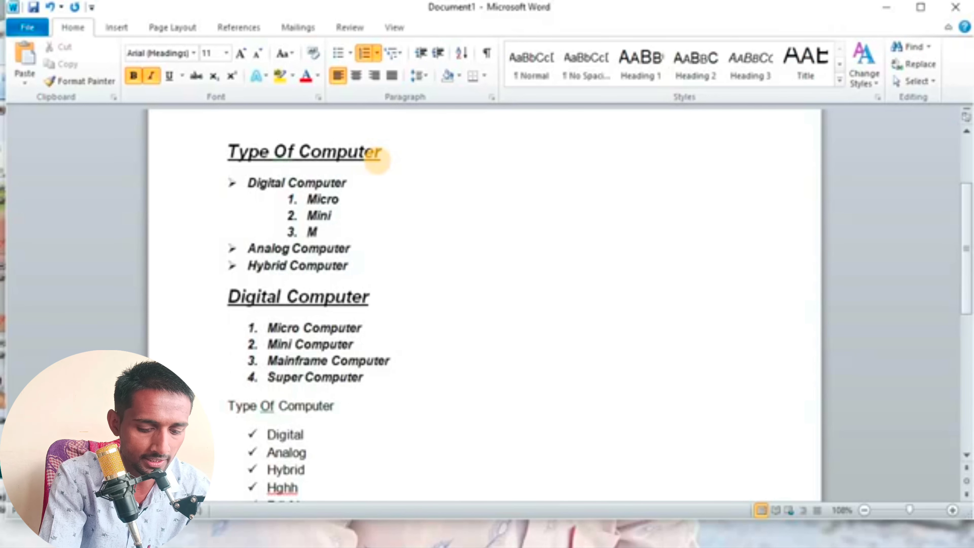
text(ainframe)
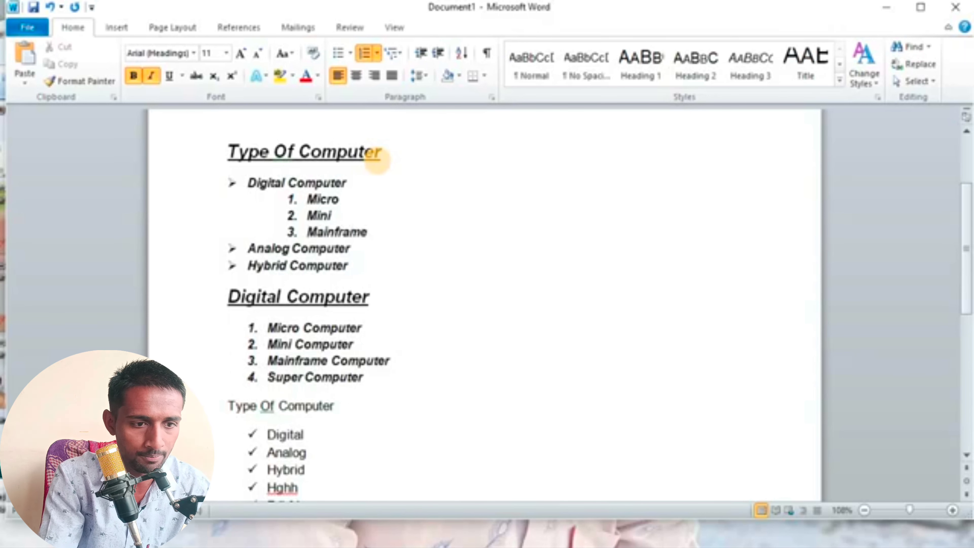
key(Return)
text(Super)
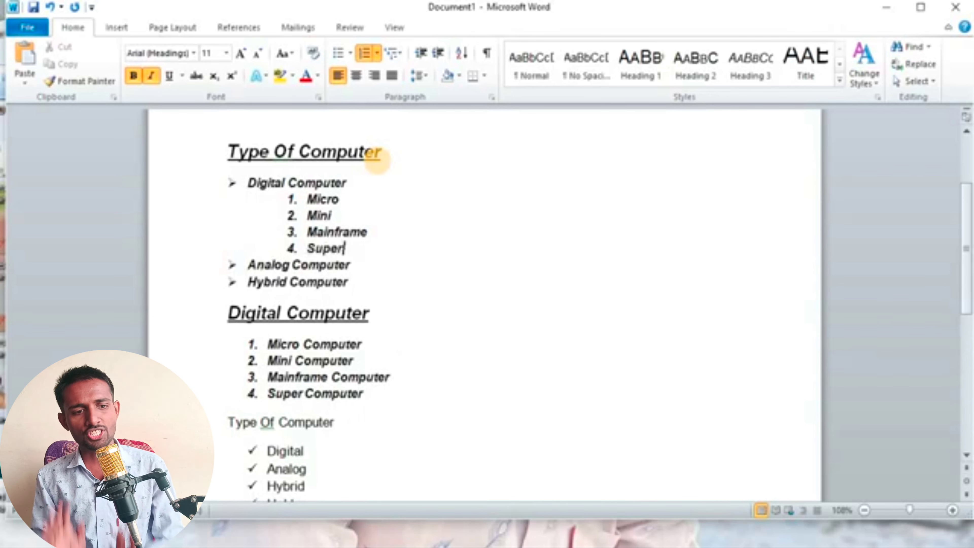
key(Return)
key(Return)
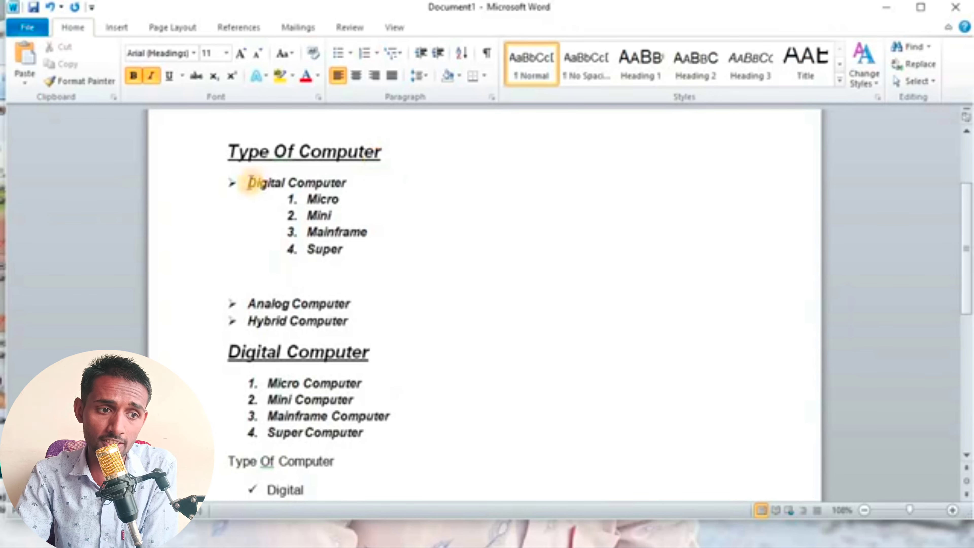
drag(249, 183, 383, 201)
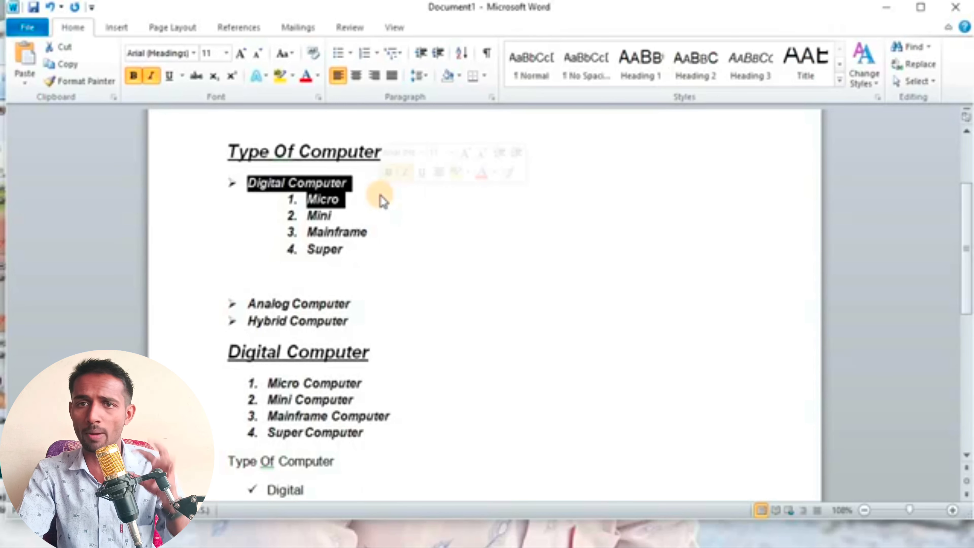
click(397, 274)
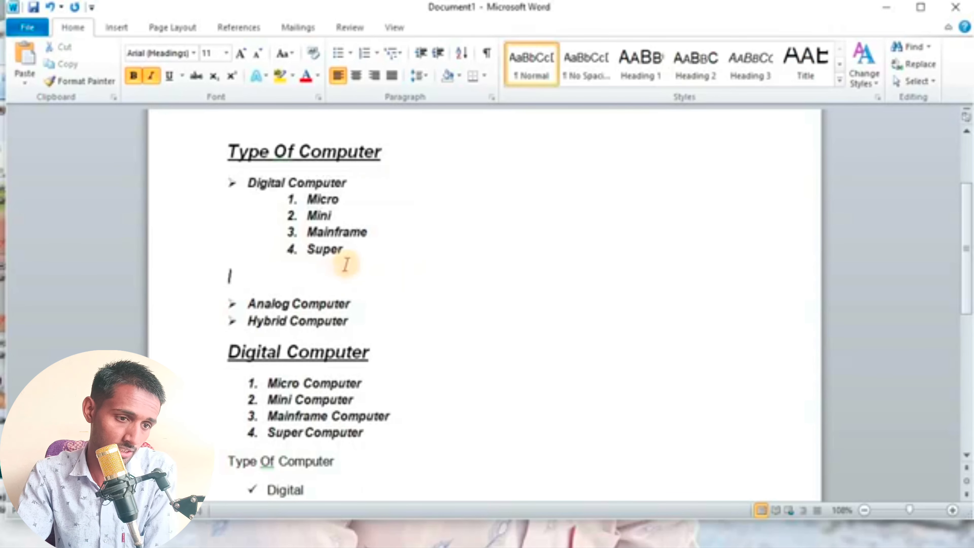
Start an i. ii. iii. numbered sub-list on a new line below Super, indented further than the 1. 2. 3. items.
click(345, 250)
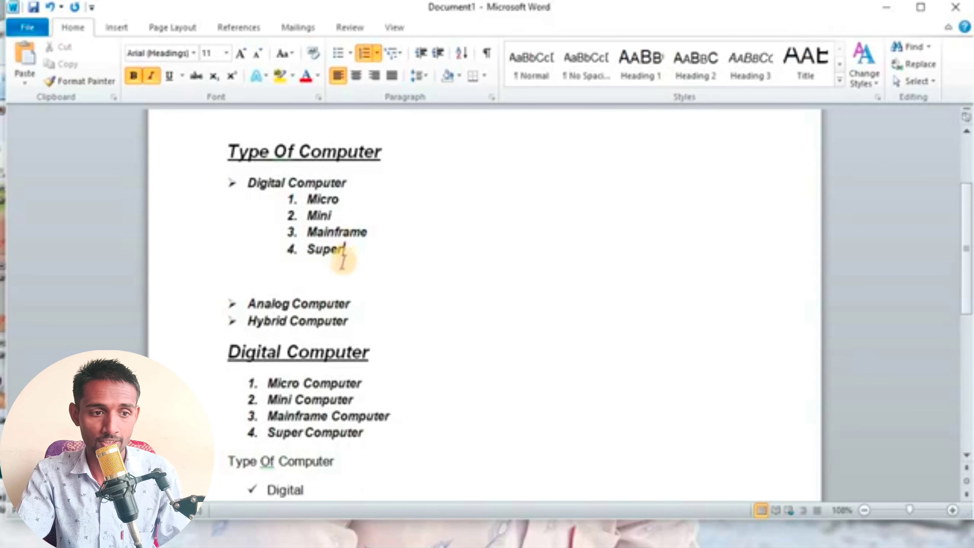
click(354, 250)
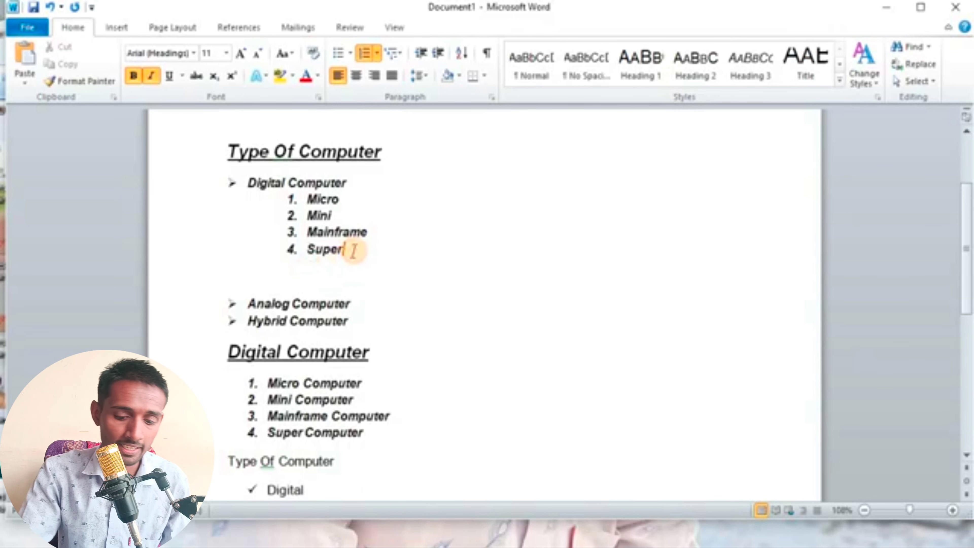
key(Return)
key(Return)
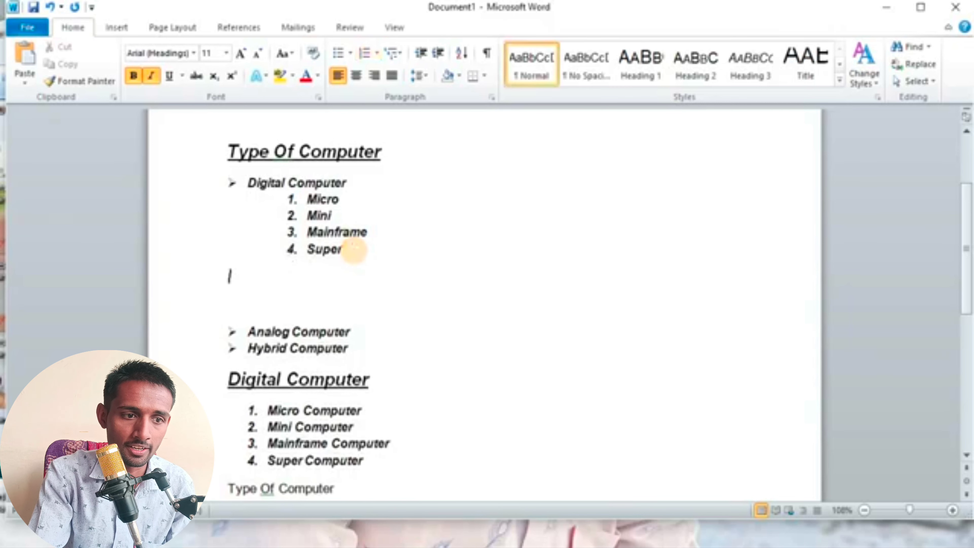
key(Tab)
key(Tab)
key(Tab)
key(Tab)
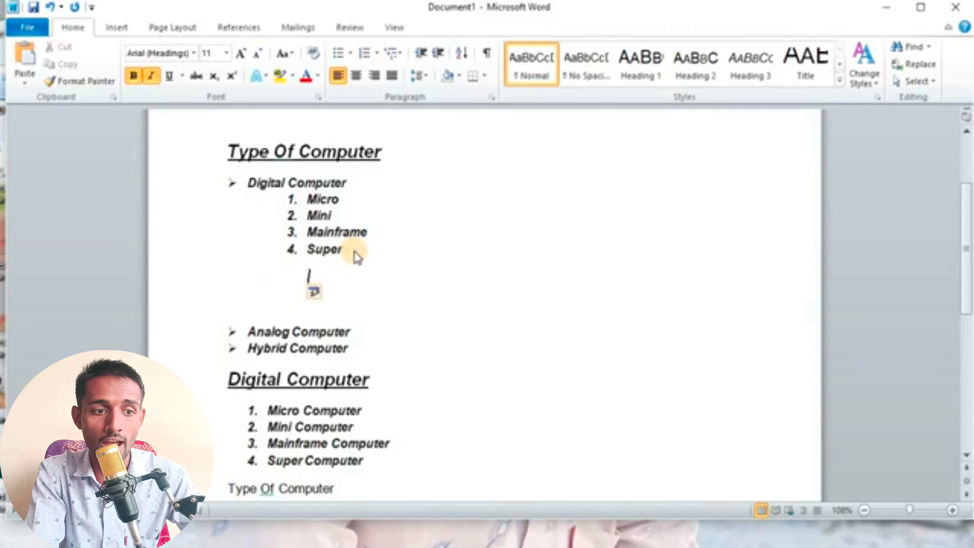
key(Tab)
key(Tab)
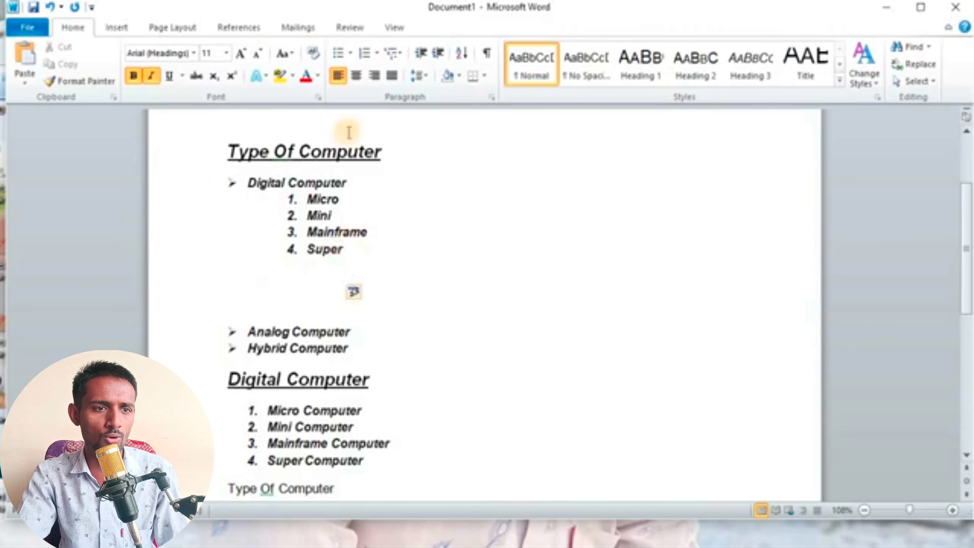
click(378, 53)
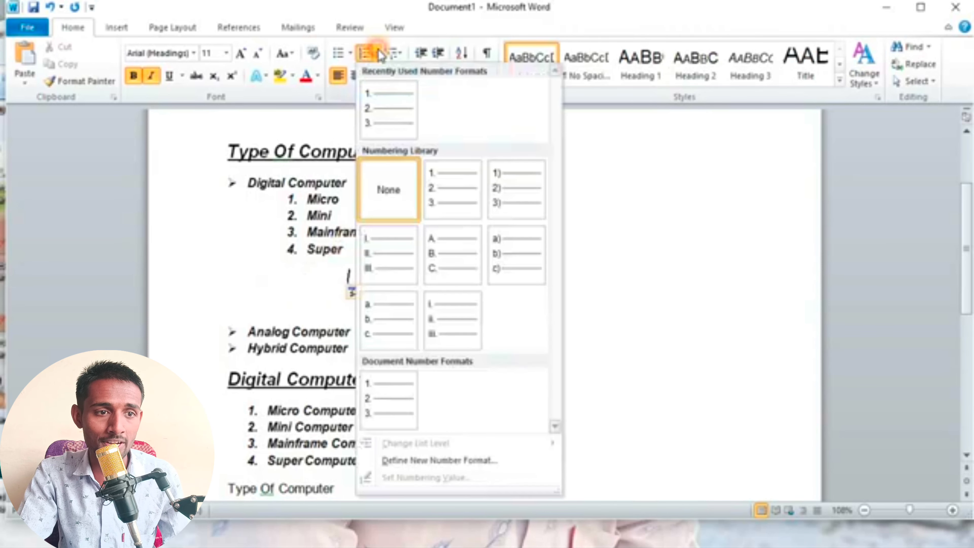
click(459, 318)
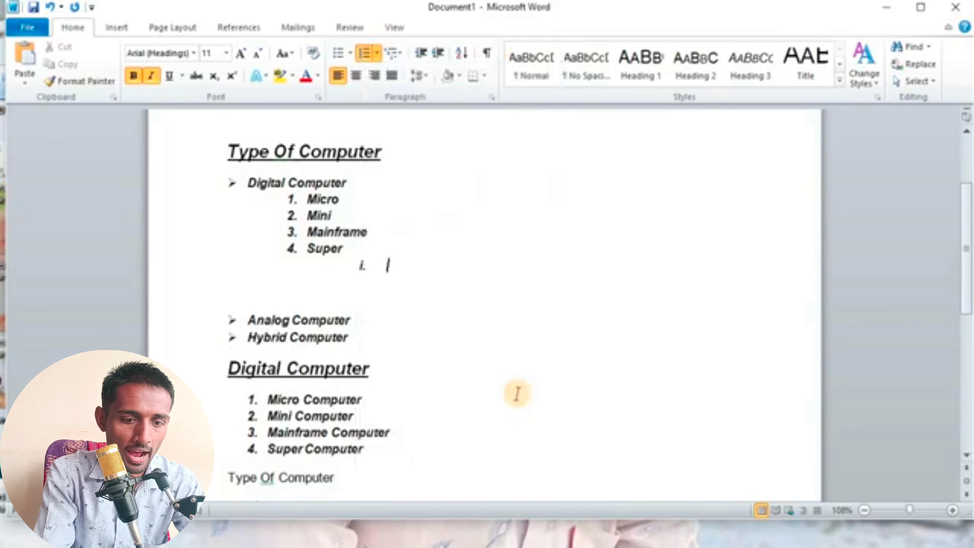
Fill the i. ii. iii. sub-list with the filler items Tyete, Teytey, Ertrye, Fdgfrht, Hbgdyh and Dh, and end the list.
text(tyete)
key(Return)
text(teytey)
key(Return)
text(ertrye)
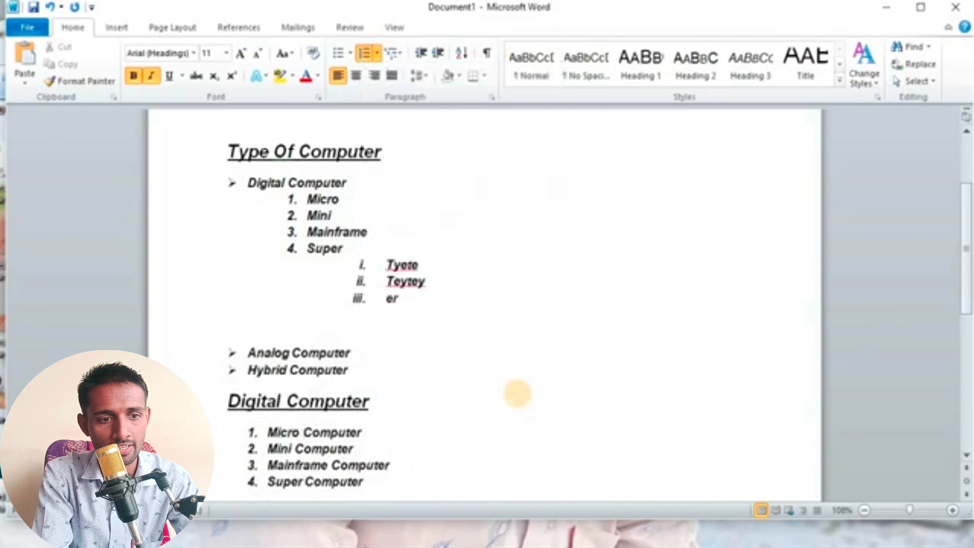
key(Return)
text(fdgfrht)
key(Return)
text(hbgdyh)
key(Return)
text(dh)
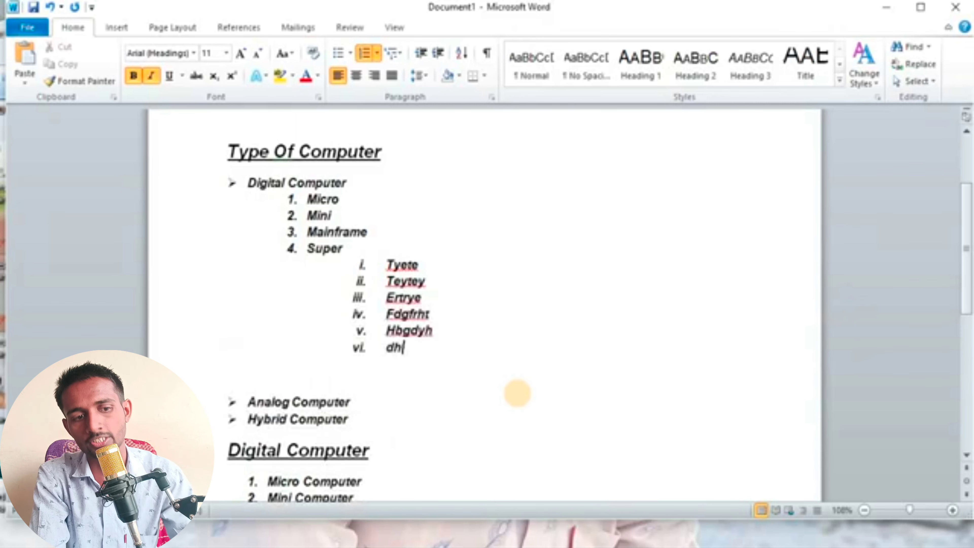
key(Return)
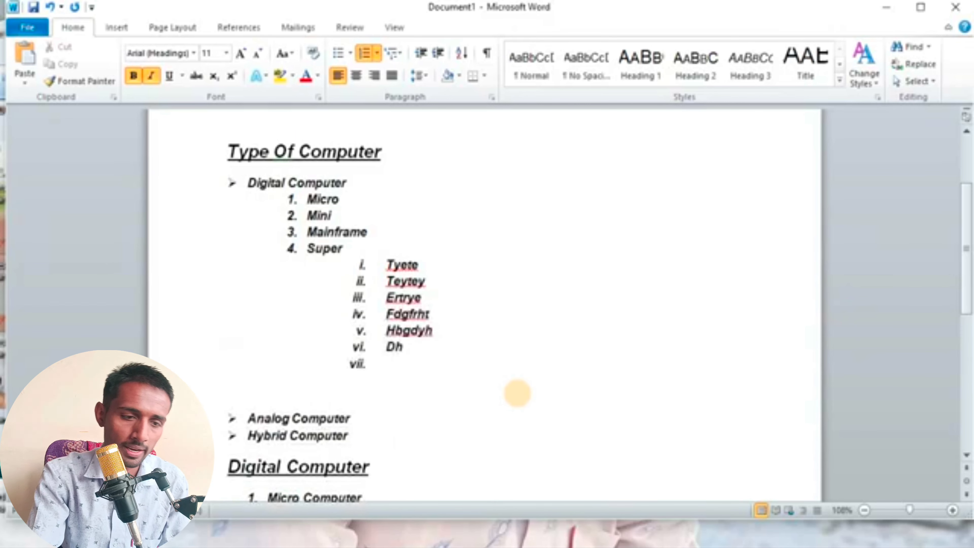
key(Return)
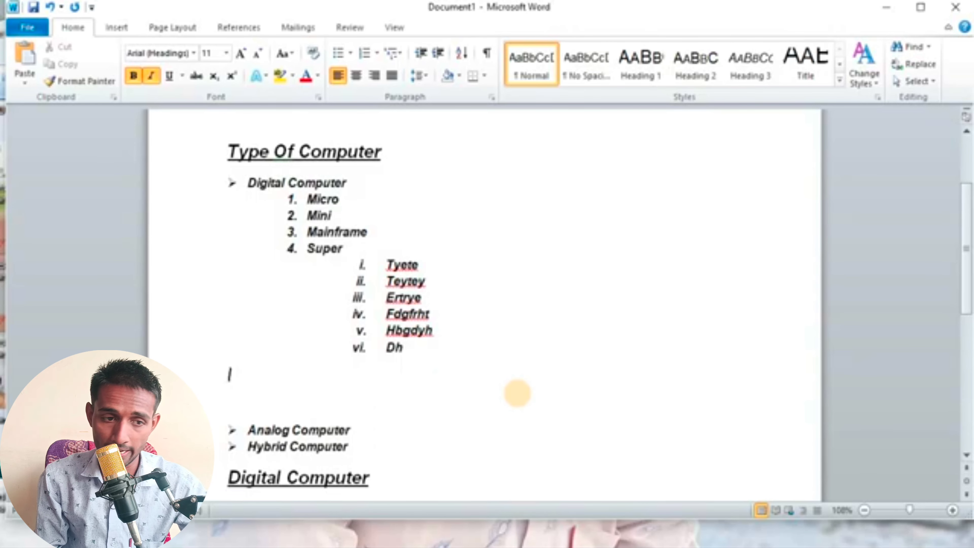
Start an a) b) c) lettered sub-list on a line below Dh, indented further than the i. ii. iii. items.
key(Tab)
key(Tab)
key(Tab)
key(Tab)
key(Tab)
key(Tab)
key(Tab)
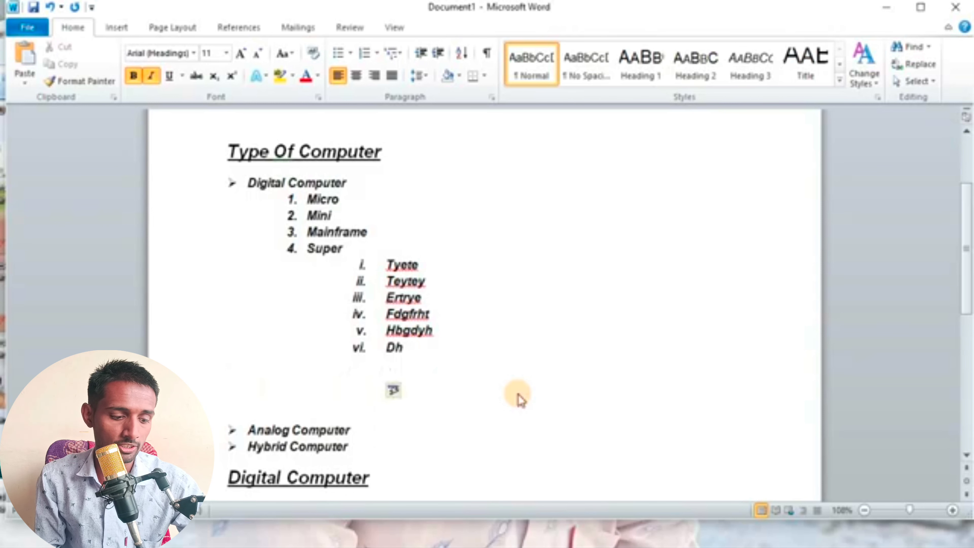
key(Tab)
key(Tab)
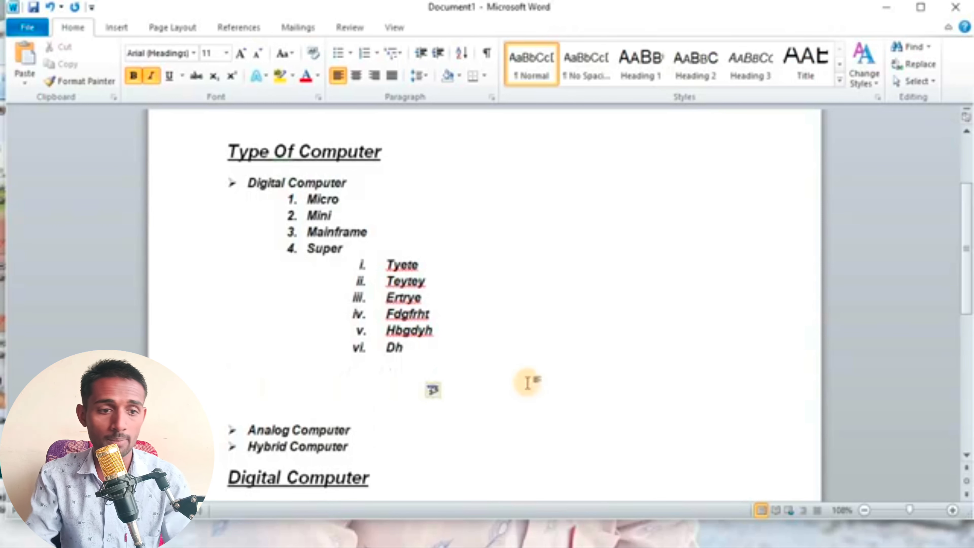
click(377, 54)
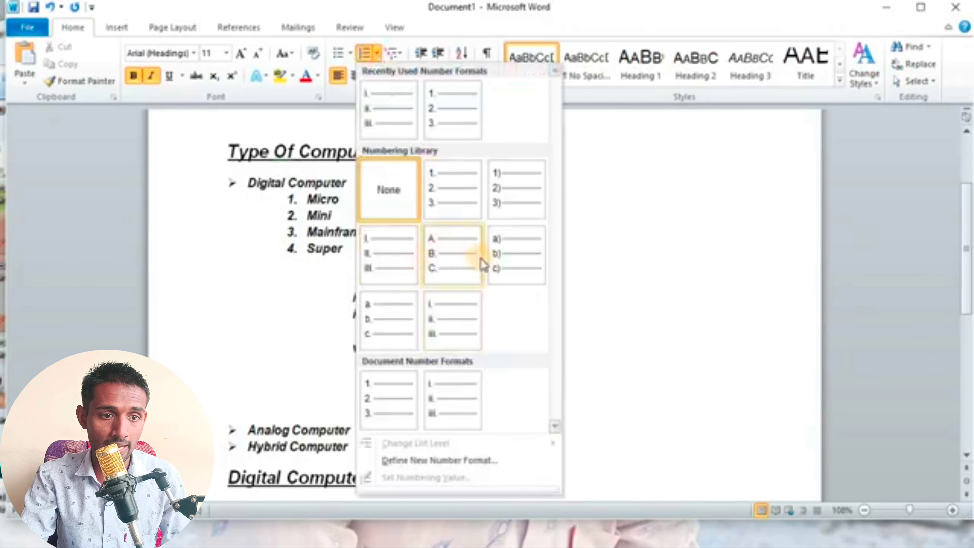
click(506, 254)
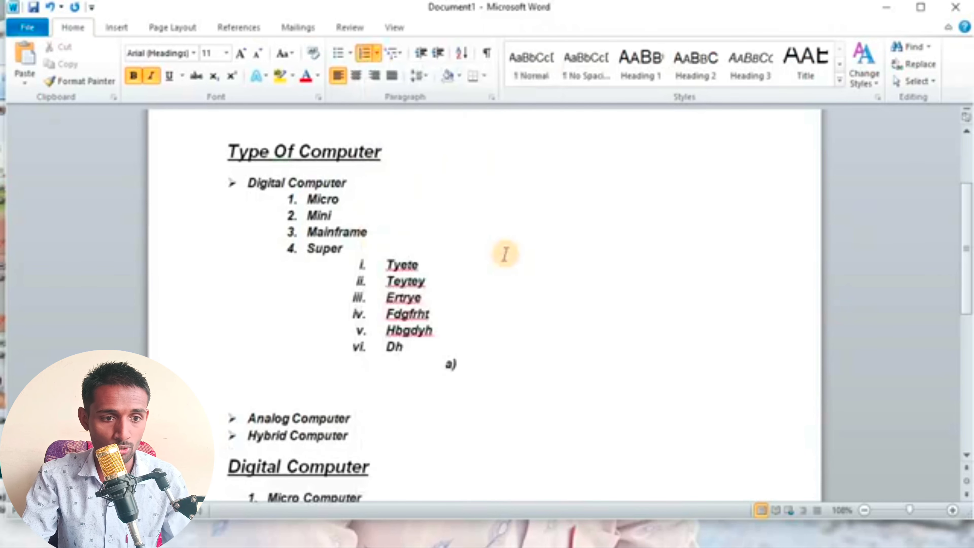
Fill the a) b) c) sub-list with the filler items Gfhgdhfg, Jdhfjdglfhjd, Gsdfsdhfgsd and Gsdfgfdgf, and end the list.
text(gfhgdhfg)
key(Return)
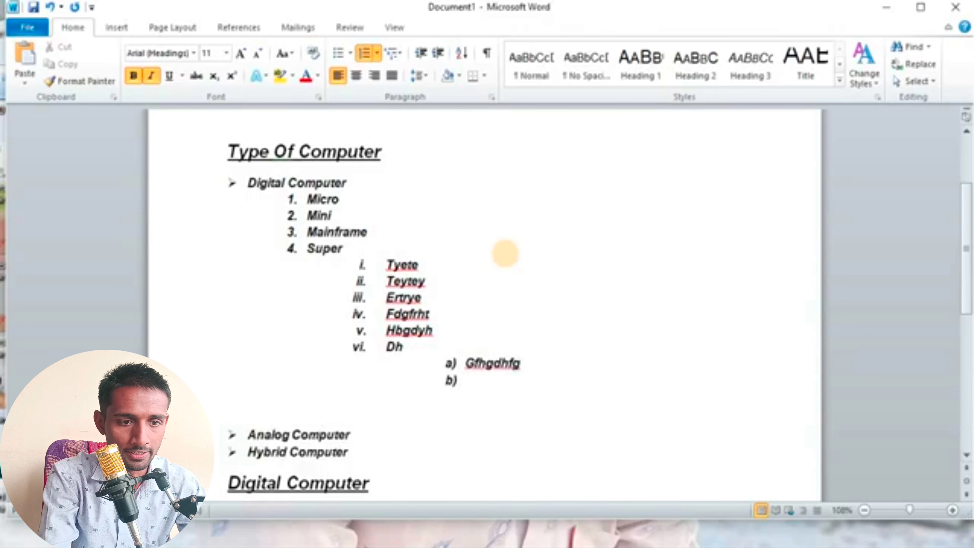
text(jdhfjdglfhjd)
key(Return)
text(gsdfsdhfgsd)
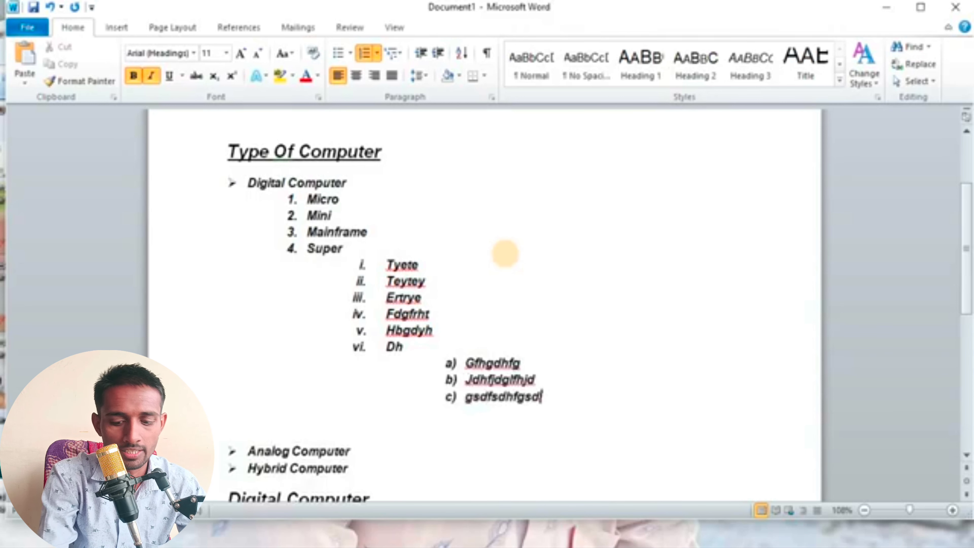
key(Return)
text(gsdfgfdgf)
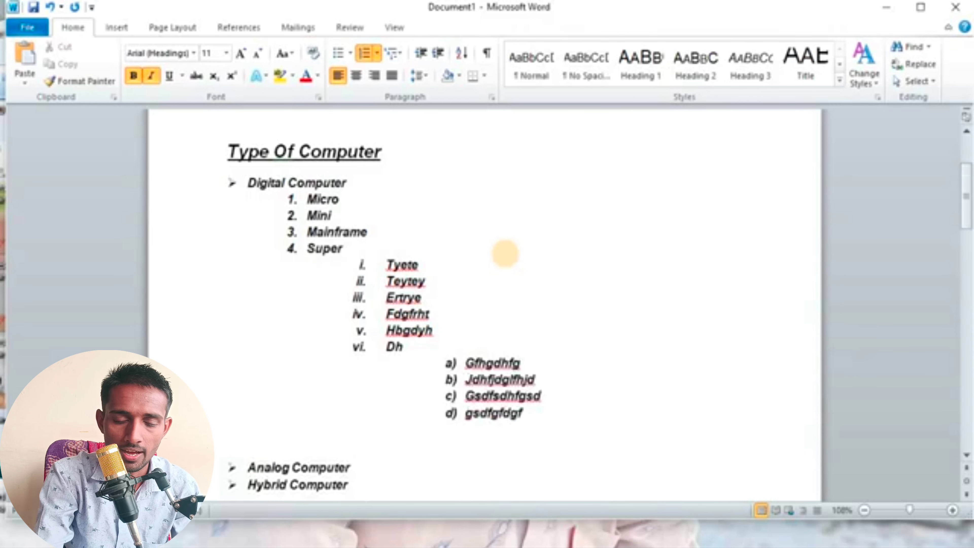
key(Return)
key(Return)
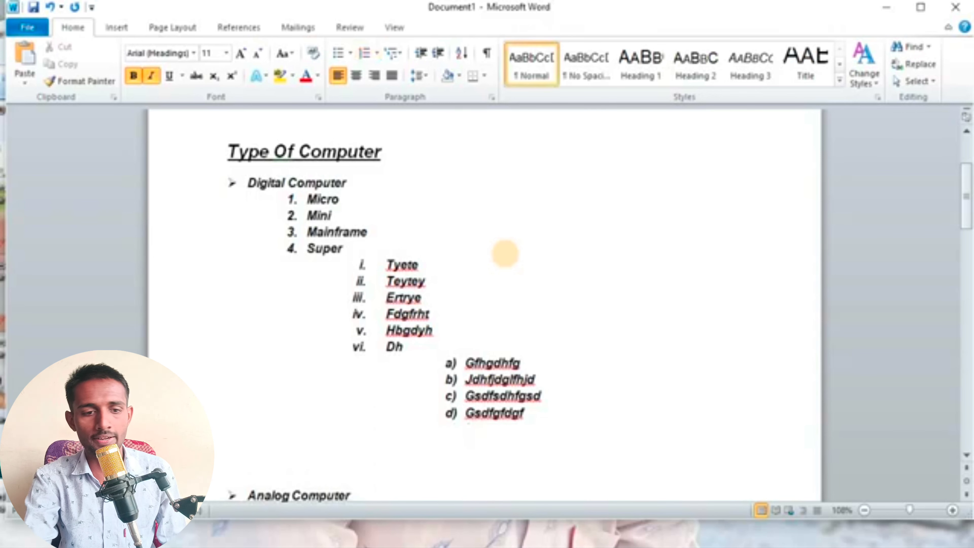
drag(250, 183, 364, 181)
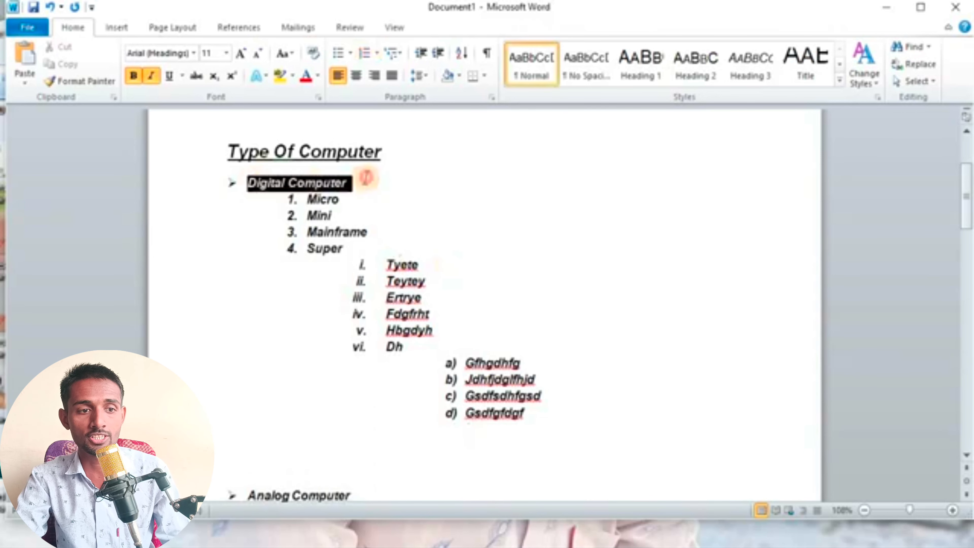
drag(305, 199, 326, 256)
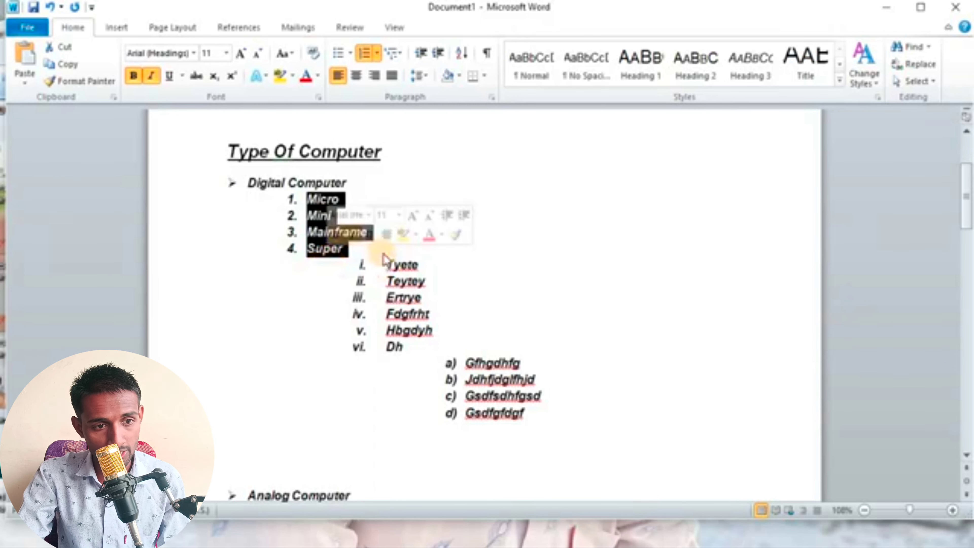
drag(381, 250, 400, 289)
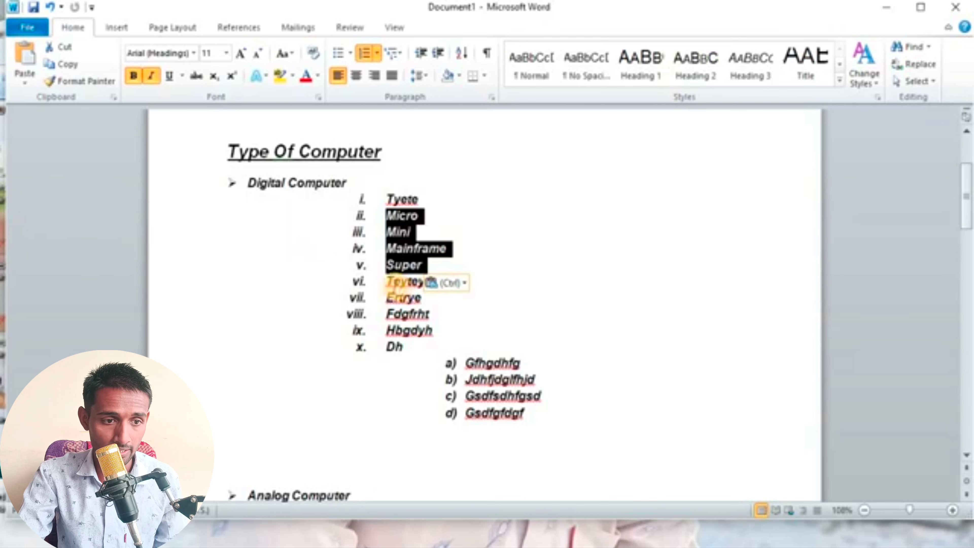
key(ctrl+z)
click(425, 357)
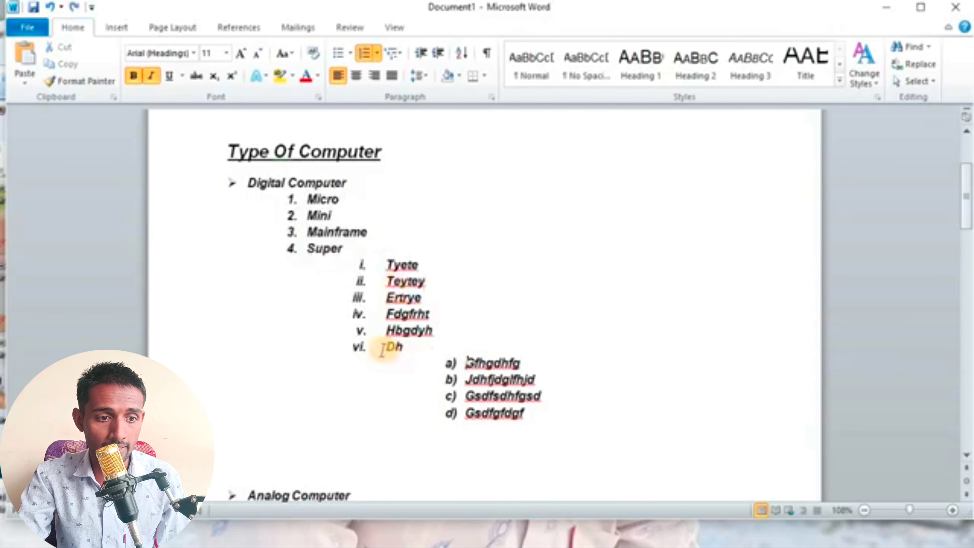